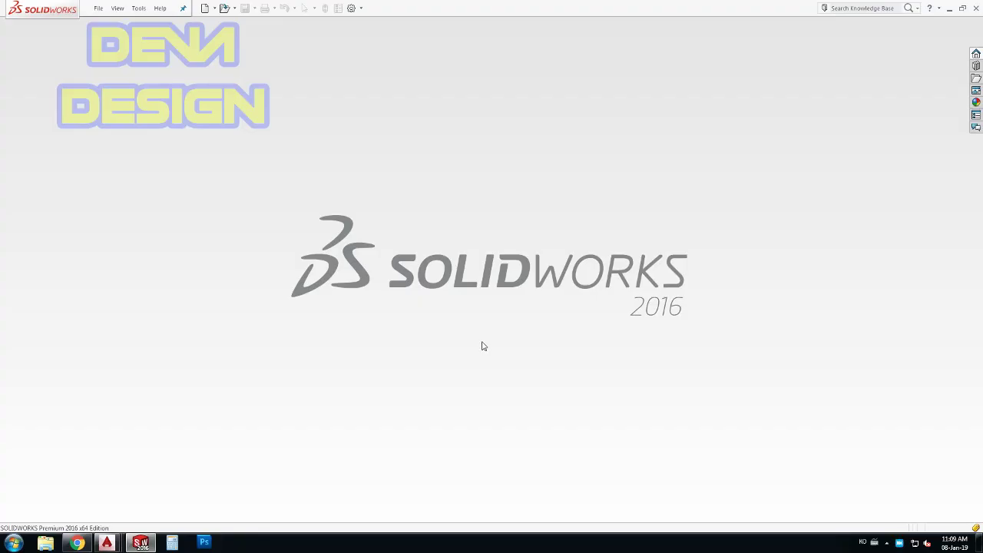
Step: Create a new part document with MMGS (millimetre, gram, second) units
left_click(204, 8)
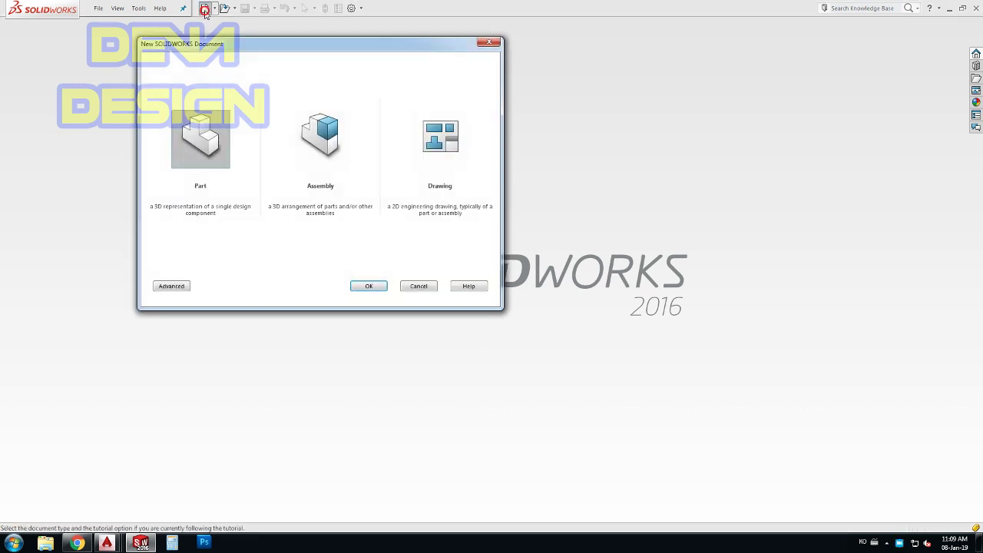
left_click(367, 287)
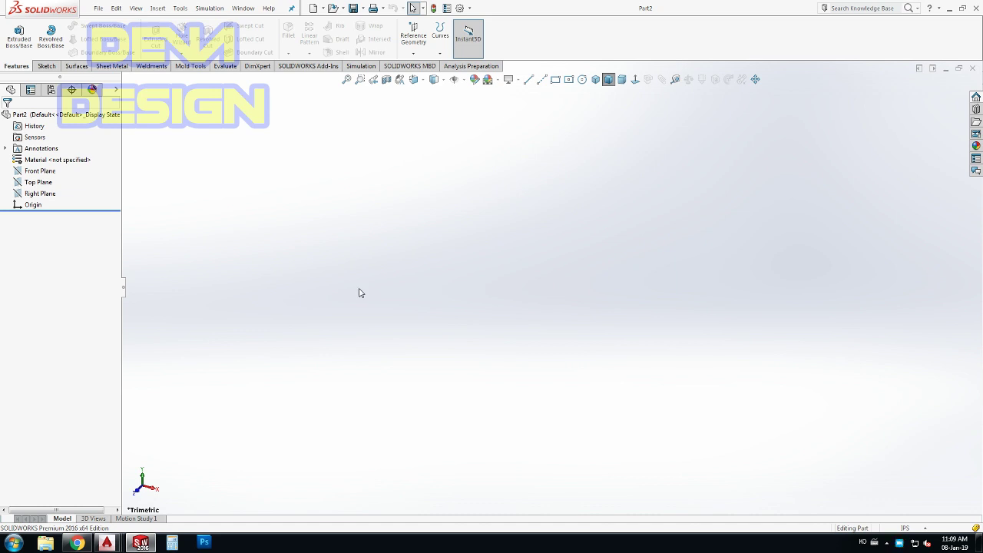
left_click(896, 528)
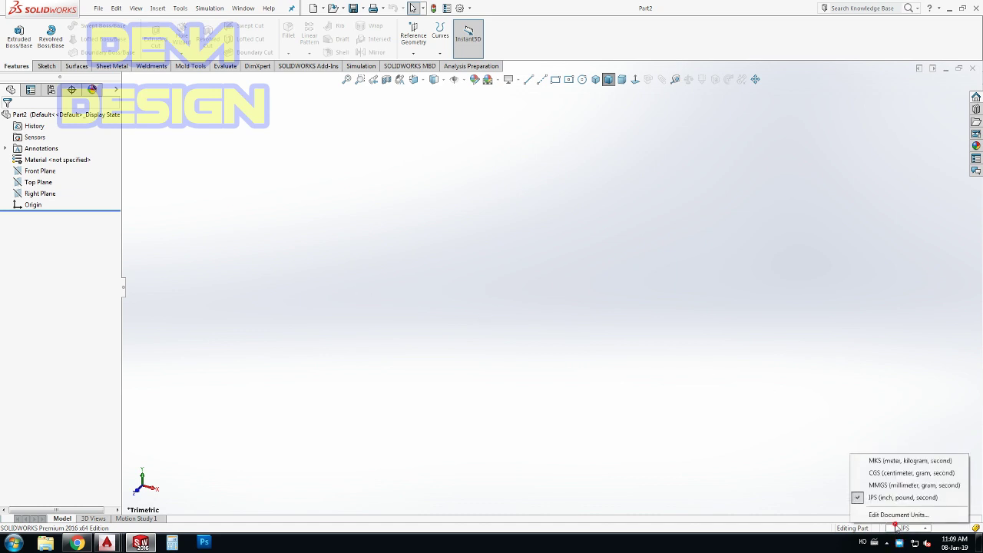
left_click(888, 490)
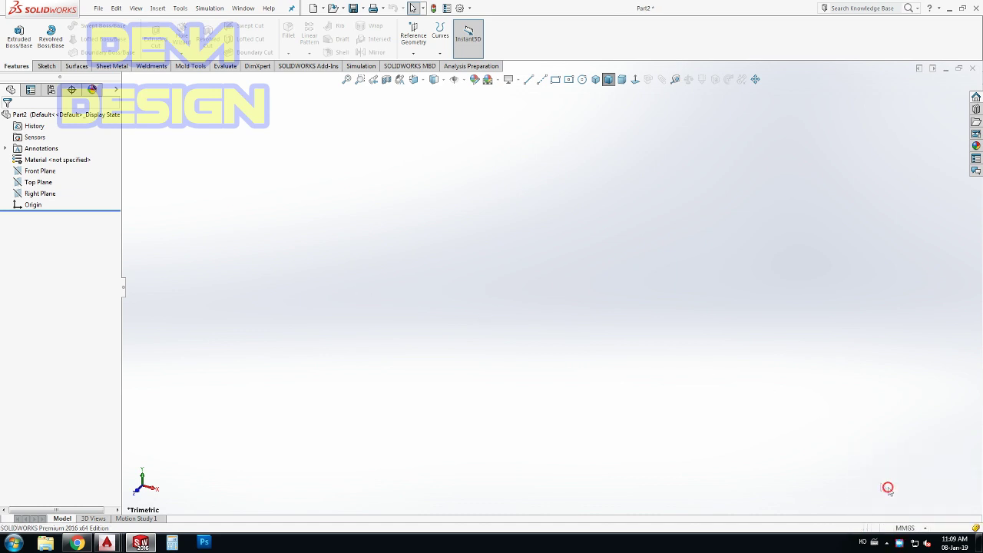
Step: On the Front Plane, sketch an origin-centred circle with a 20 mm diameter
left_click(42, 170)
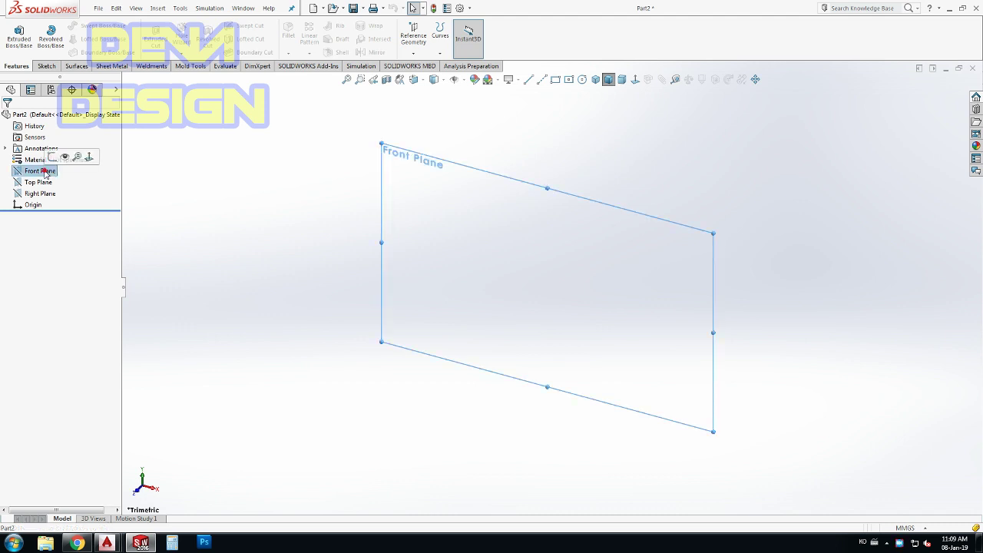
left_click(582, 79)
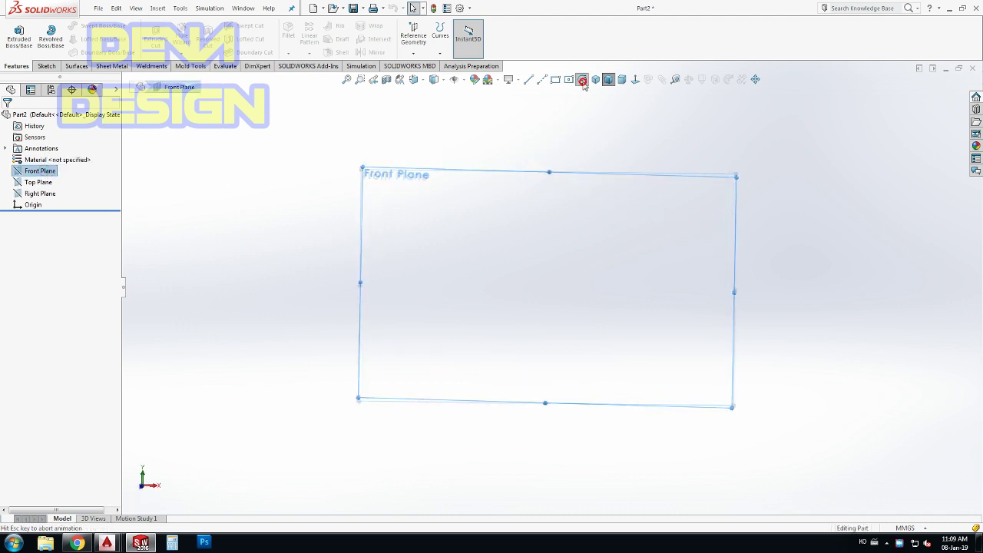
left_click(551, 287)
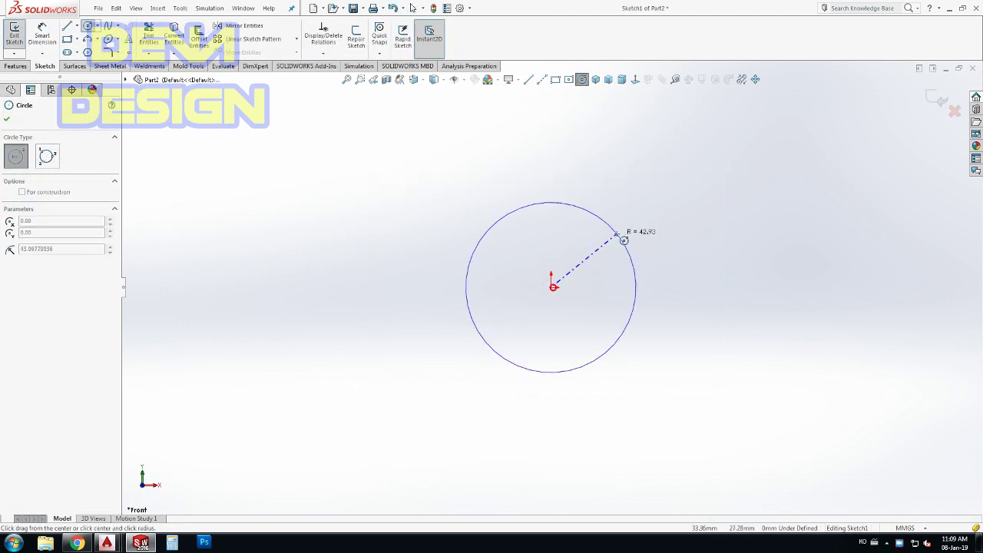
left_click(617, 233)
key("Escape")
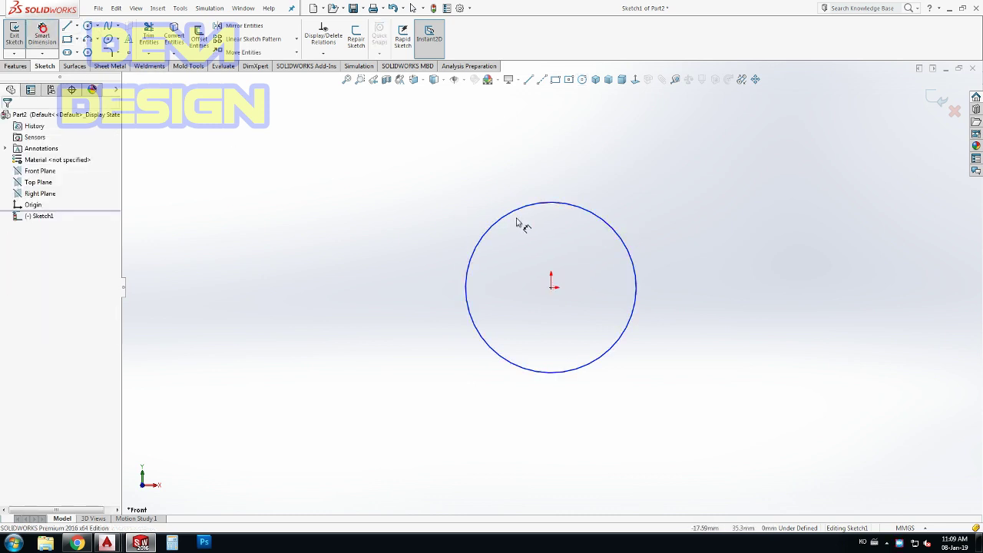
left_click(503, 221)
left_click(436, 196)
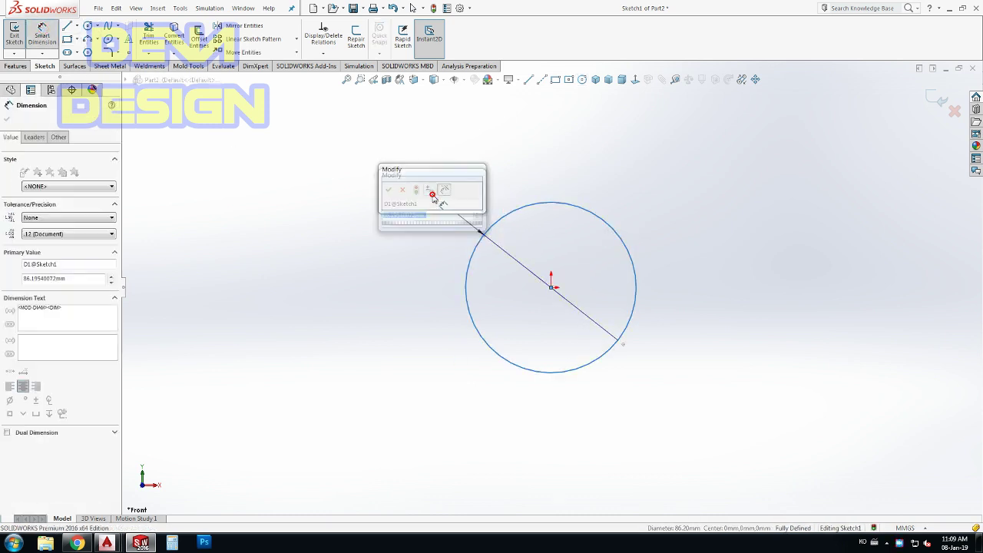
type("20")
key("Return")
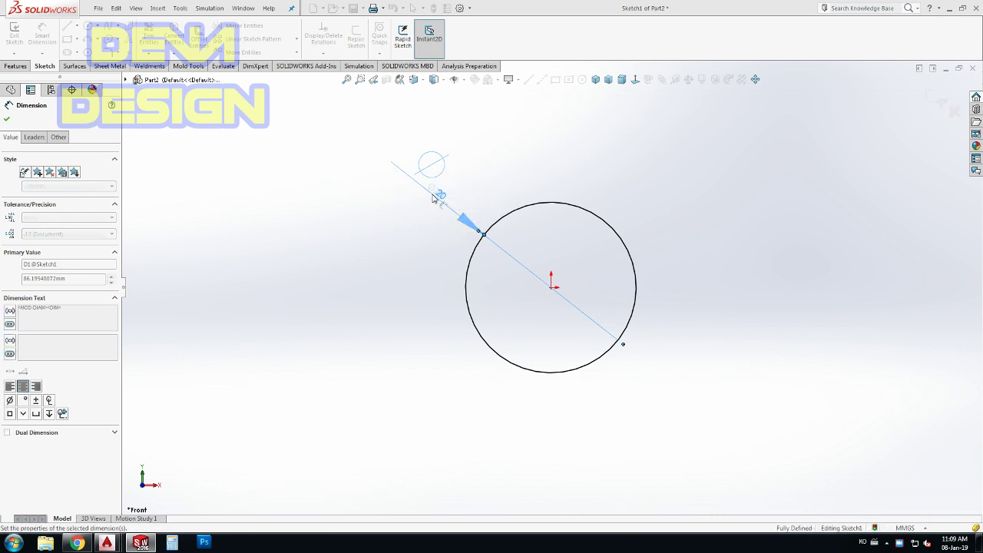
left_click(15, 66)
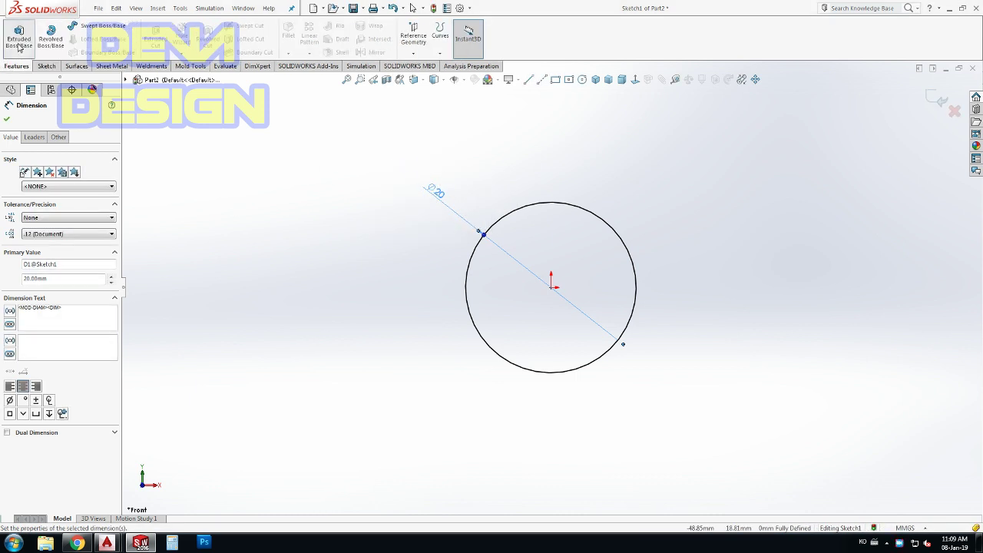
Step: Extrude the 20 mm circle blind 100 mm as Boss-Extrude1
left_click(19, 38)
type("100")
key("Return")
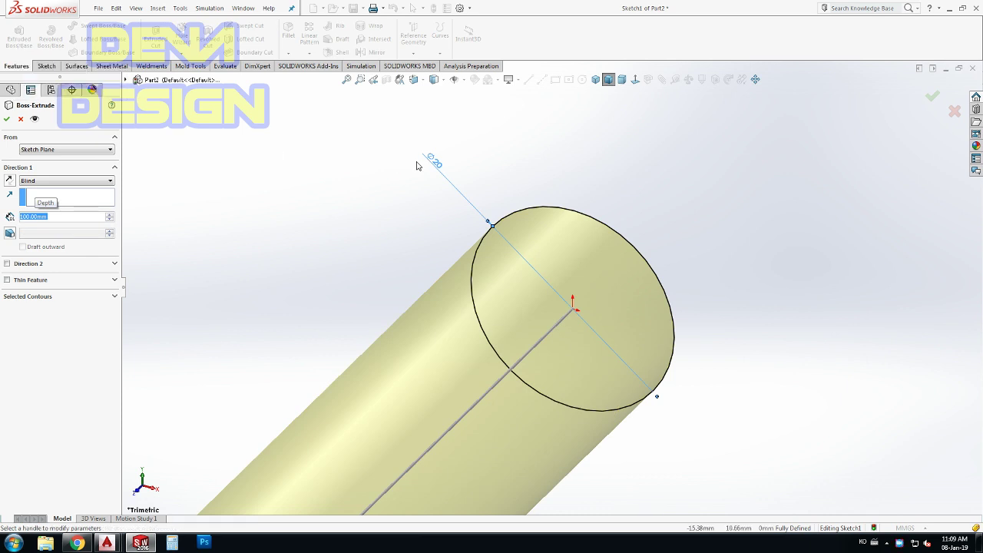
key("f")
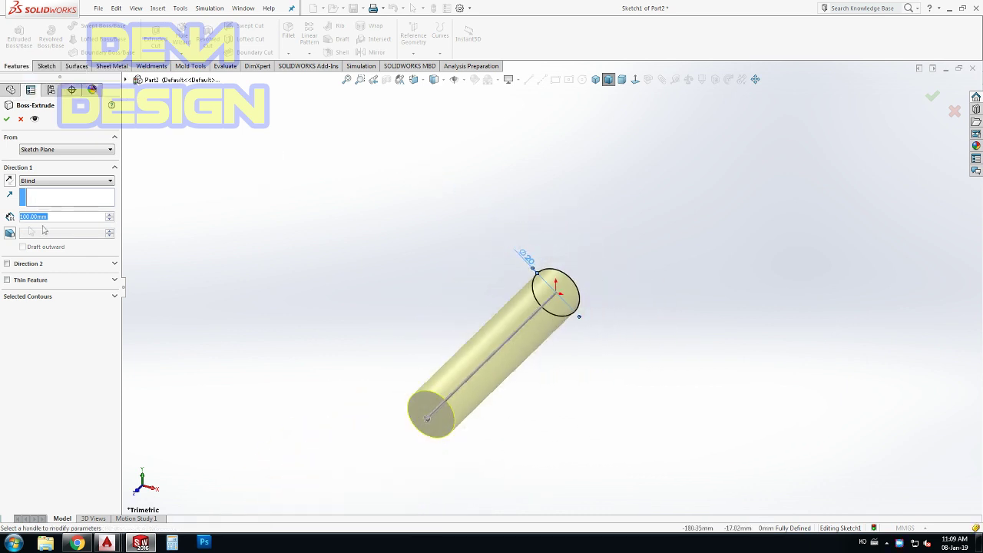
left_click(6, 119)
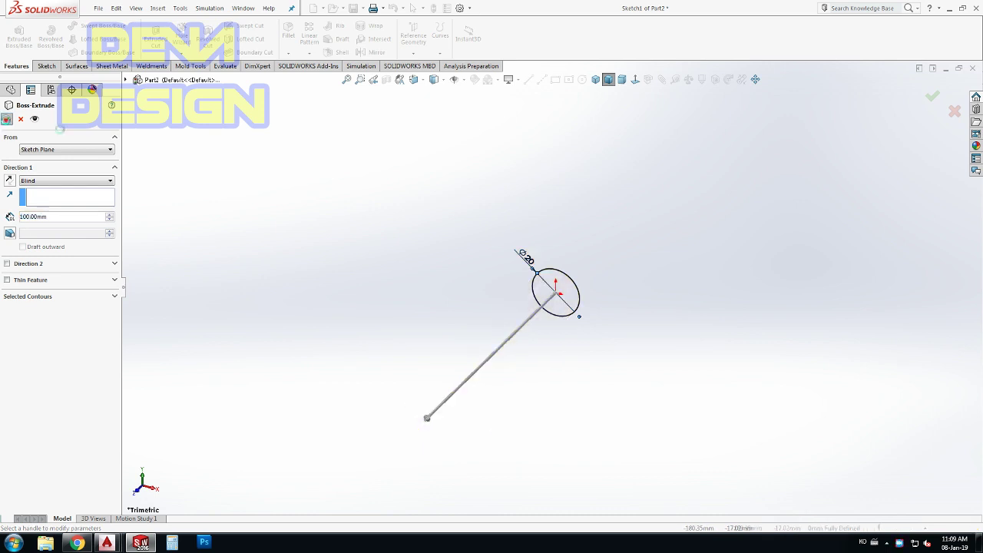
Step: View the shaft normal to the Right Plane in Hidden Lines Visible style
left_click(585, 254)
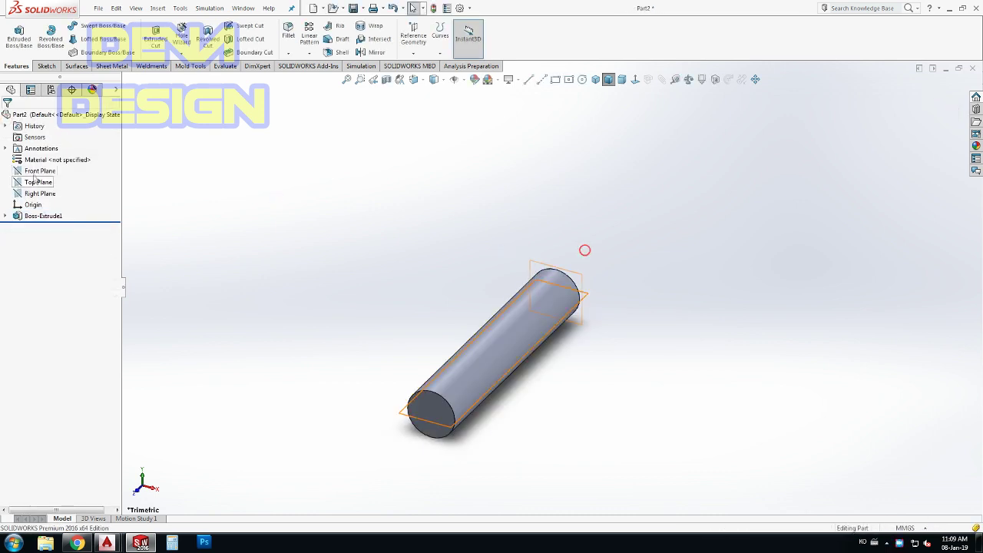
left_click(32, 195)
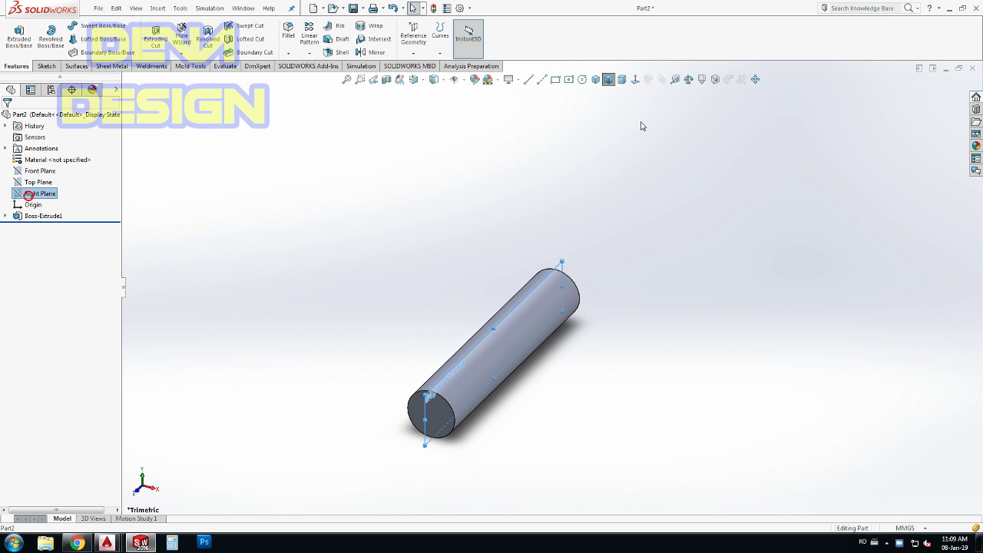
left_click(632, 80)
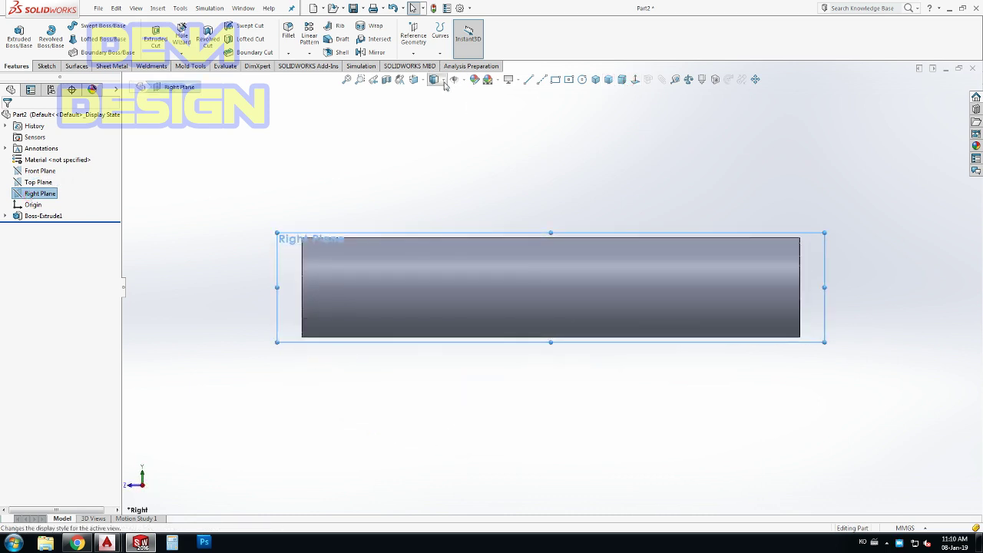
left_click(442, 80)
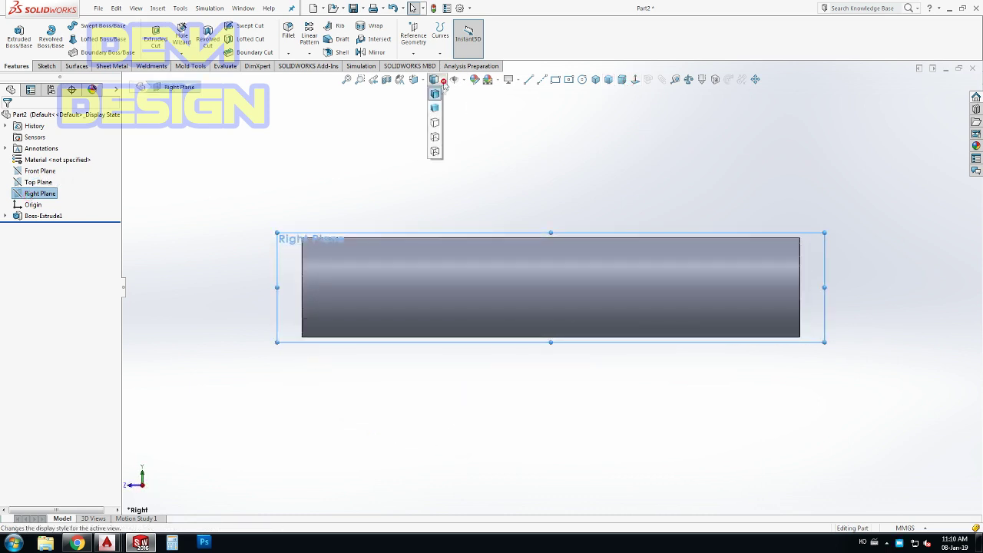
left_click(435, 137)
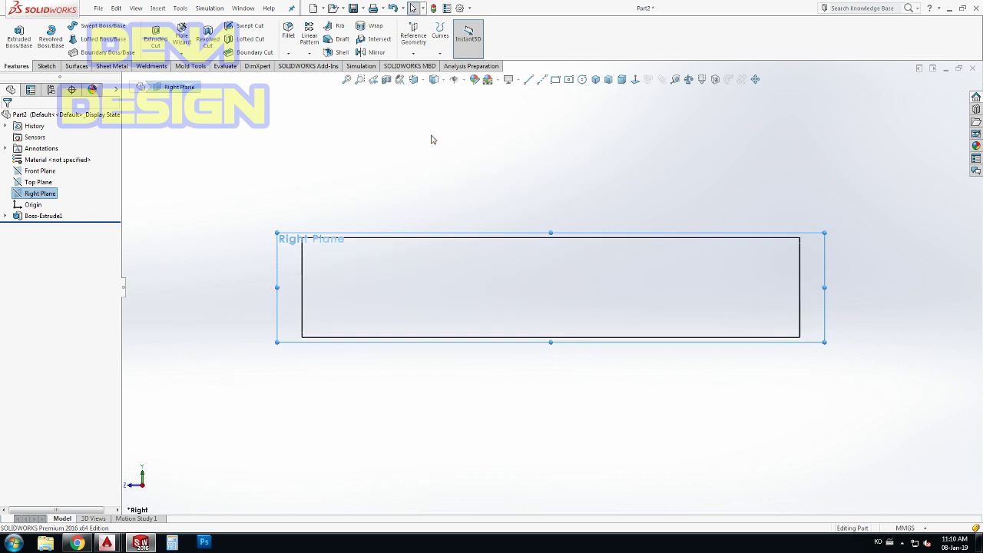
Step: Draw three side-by-side rectangles above the shaft on the Right Plane
left_click(555, 80)
left_click(393, 213)
left_click(511, 152)
left_click(565, 212)
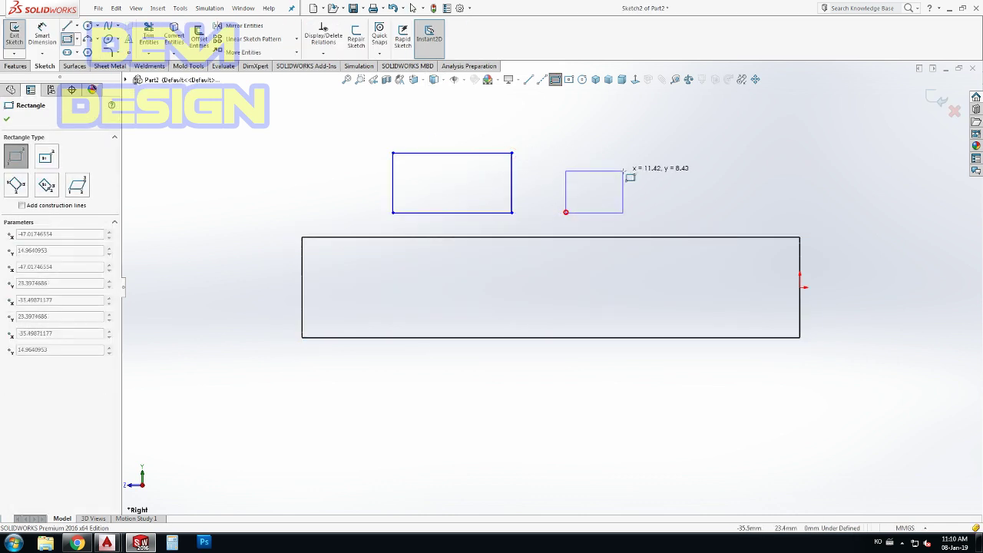
left_click(635, 160)
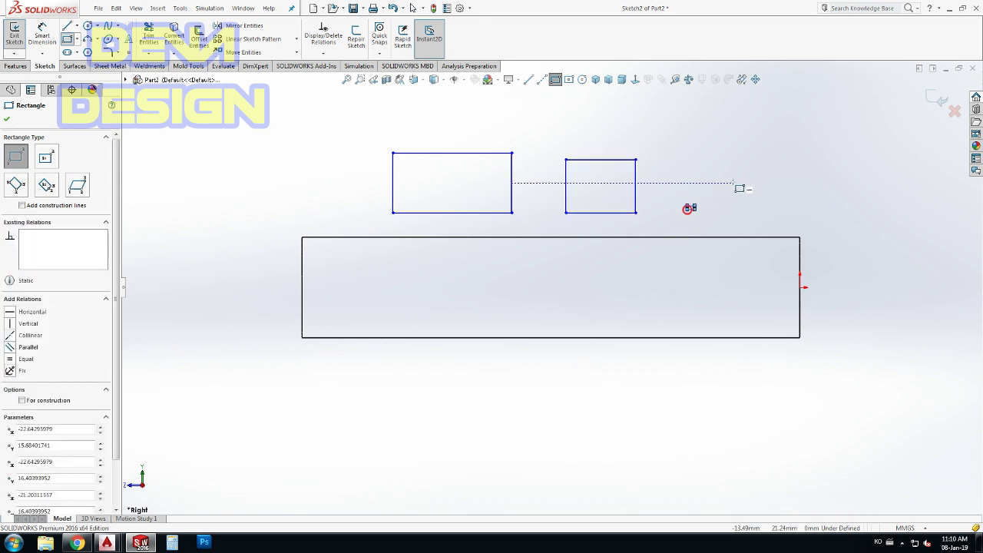
key("Escape")
left_click(687, 209)
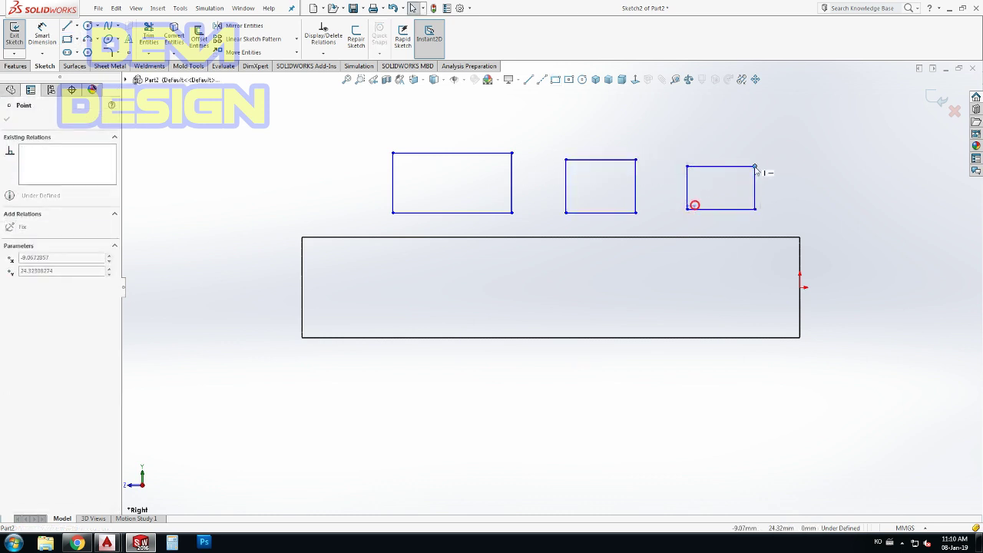
left_click(754, 166)
key("Escape")
Step: Make the three rectangles' top lines collinear and their bottom lines collinear
left_click(503, 154)
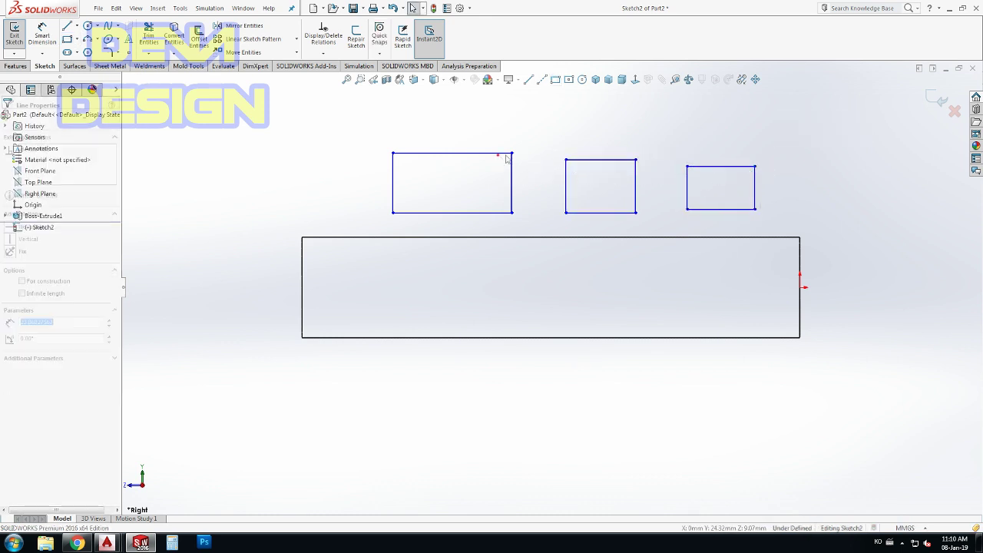
left_click(578, 159, "ctrl")
left_click(700, 166, "ctrl")
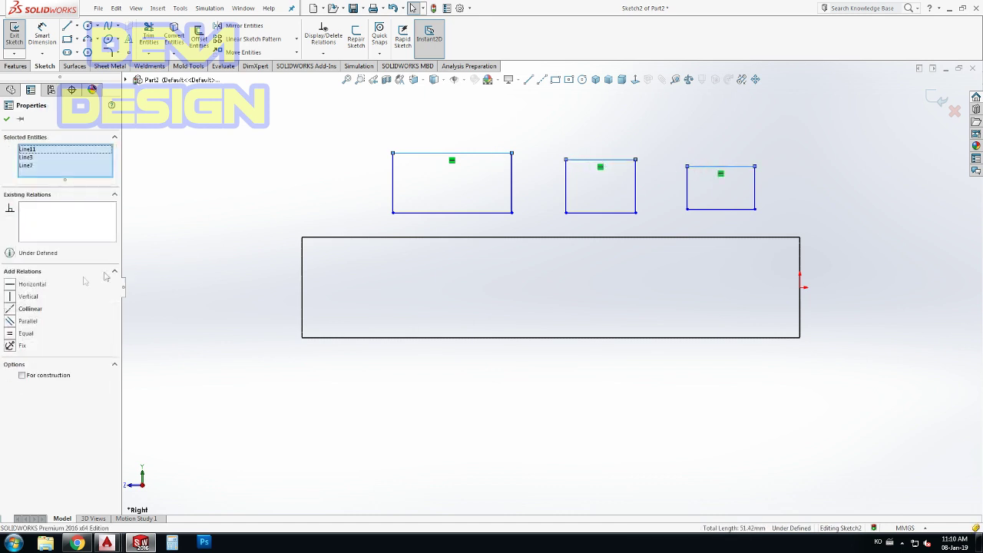
left_click(10, 309)
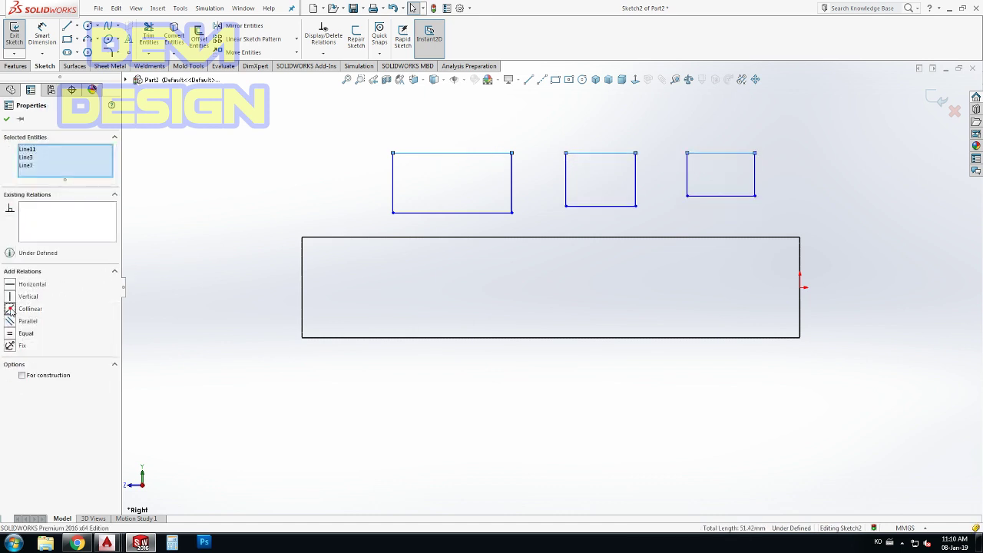
left_click(456, 213)
left_click(582, 206, "ctrl")
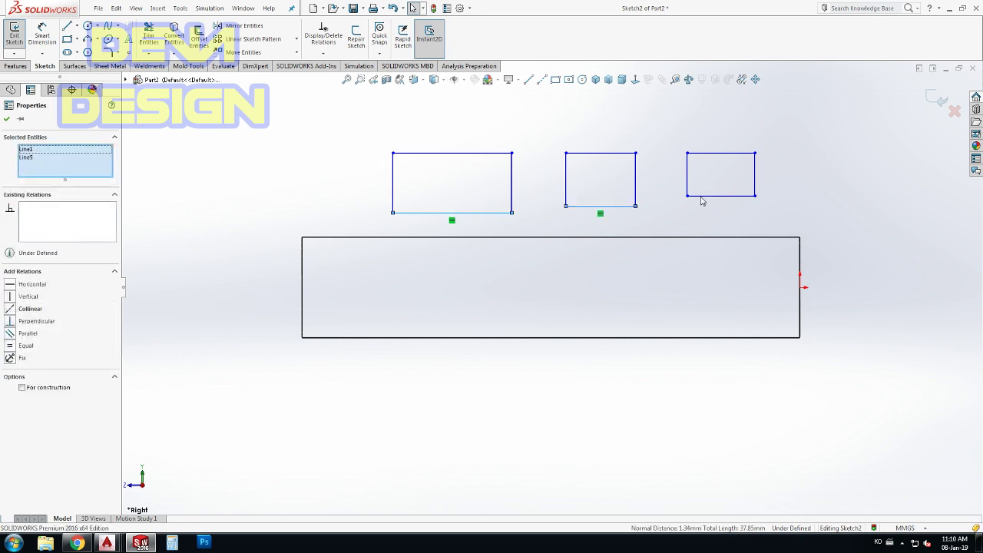
left_click(700, 196, "ctrl")
left_click(10, 310)
left_click(453, 227)
Step: Make the rectangles' bottom line collinear with the shaft's top edge and lower their top line
left_click_drag(453, 215, 419, 235)
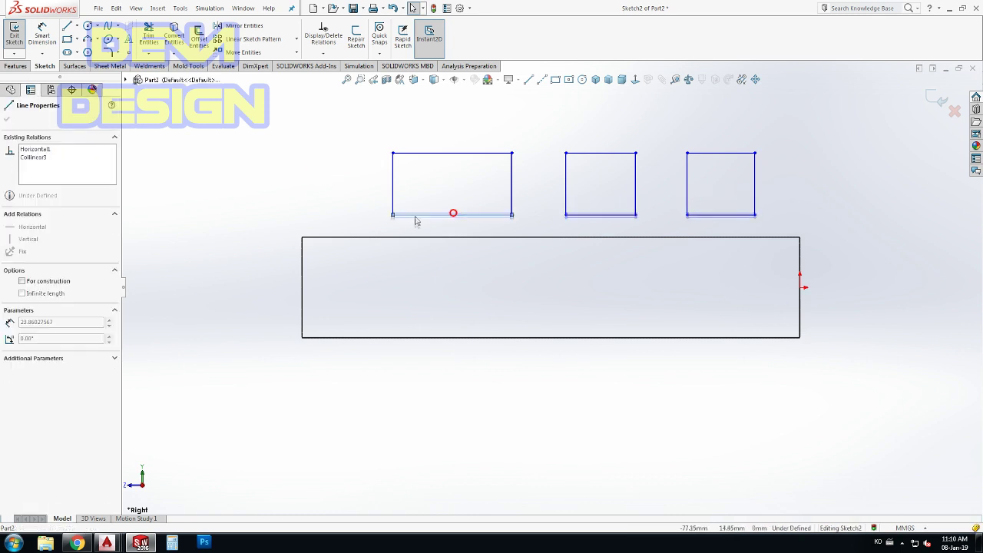
left_click(425, 238, "ctrl")
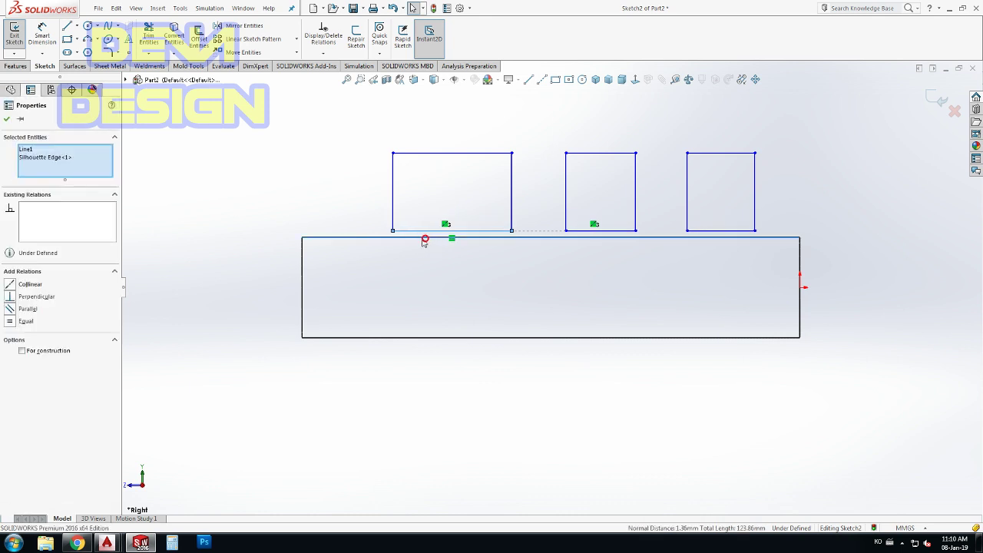
left_click(10, 284)
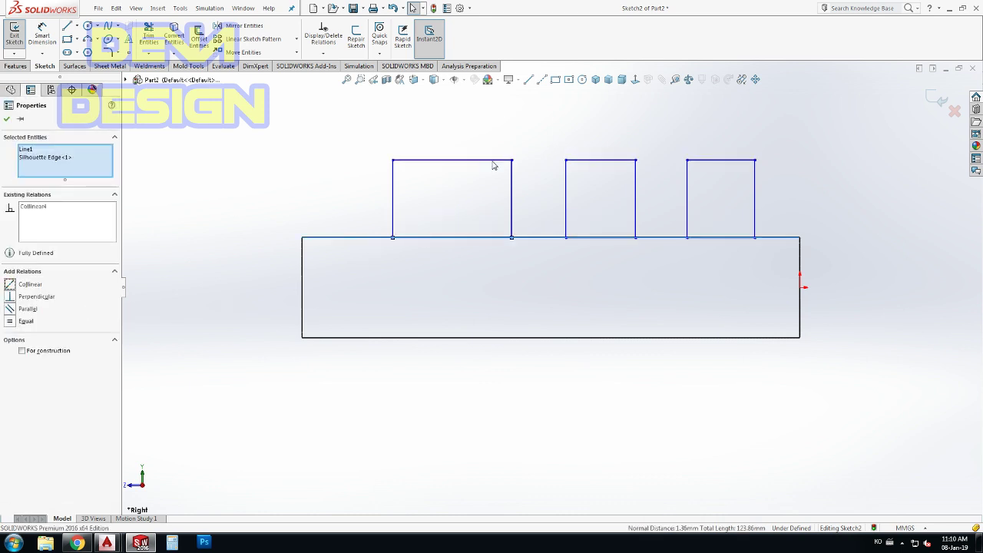
left_click_drag(494, 161, 485, 181)
left_click(684, 125)
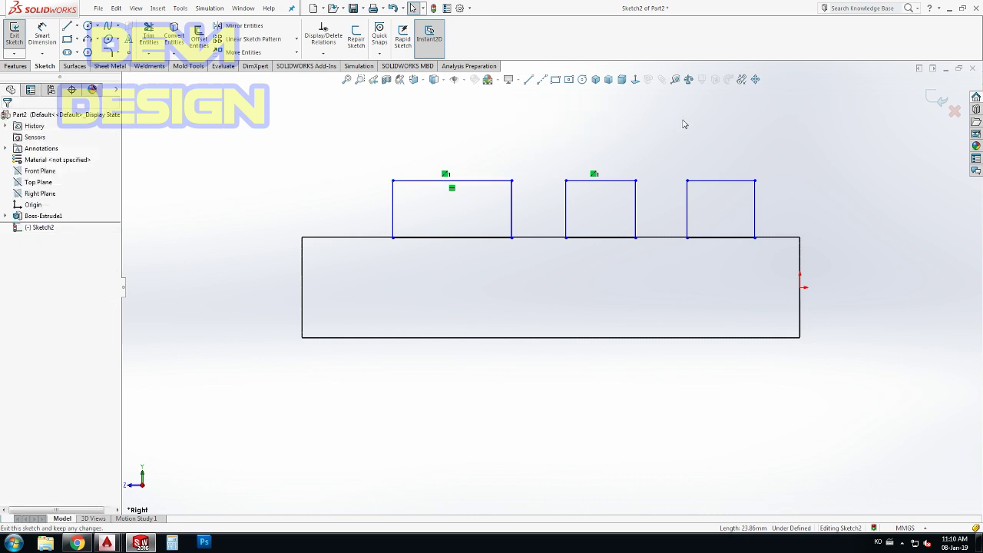
left_click(542, 79)
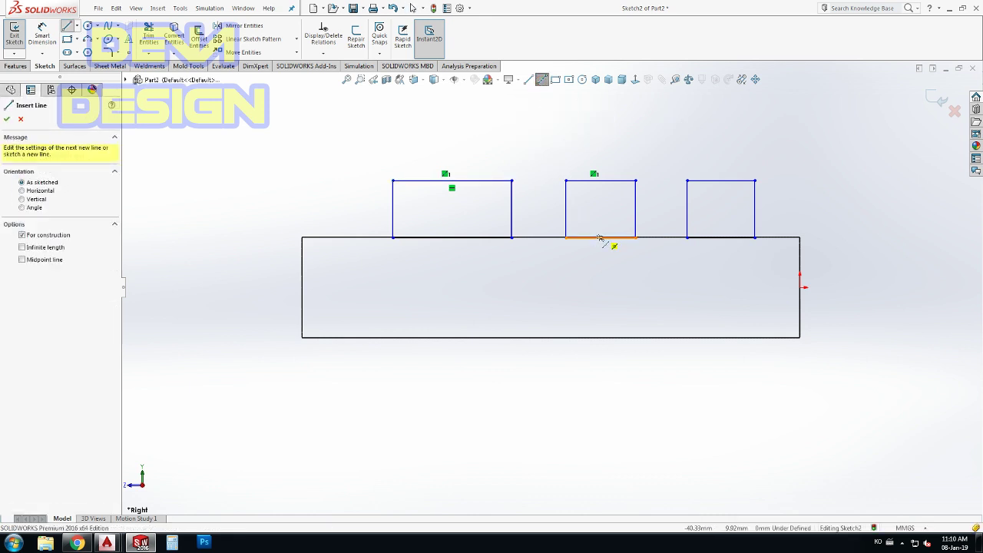
Step: Add a vertical centerline from the middle rectangle to the shaft's bottom edge, then narrow the outer rectangles
left_click(600, 238)
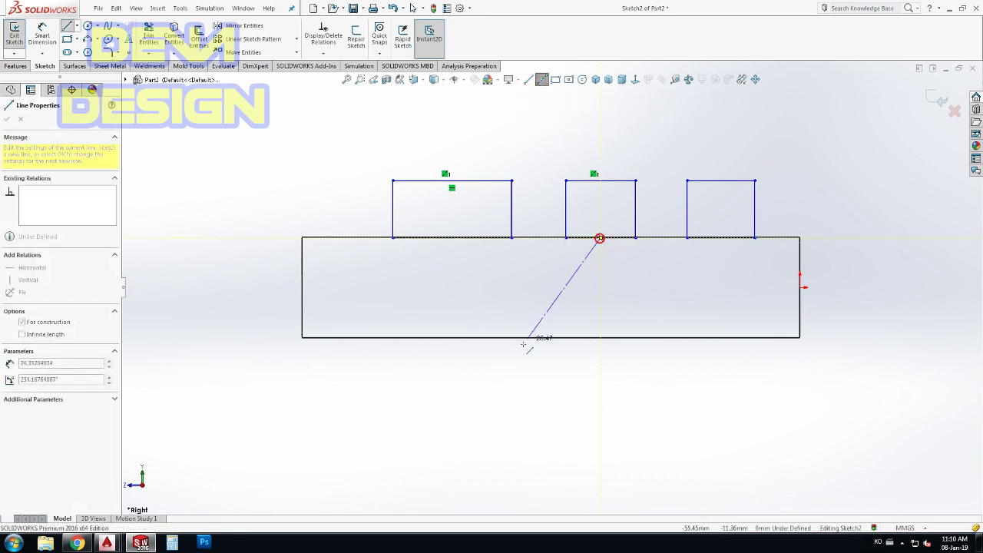
left_click(553, 337)
key("Escape")
left_click(568, 309)
left_click(613, 264)
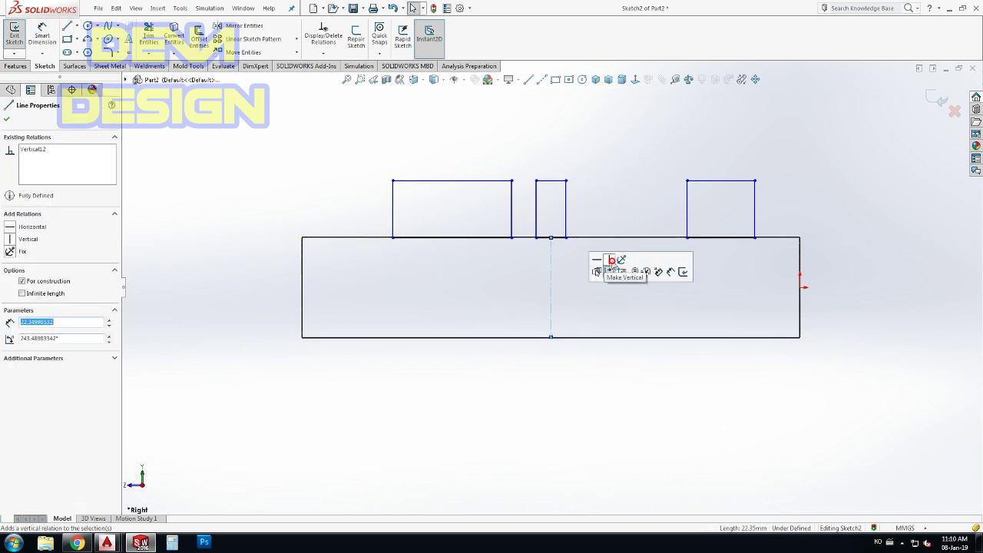
left_click_drag(512, 221, 450, 221)
left_click_drag(687, 221, 634, 221)
left_click_drag(756, 222, 665, 221)
left_click(423, 220)
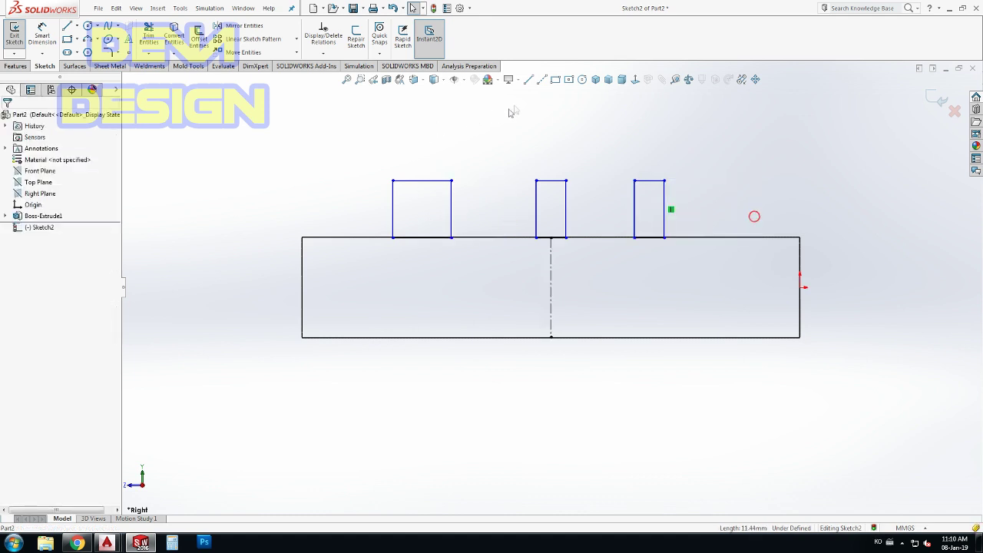
Step: Draw a horizontal centerline at the shaft's mid-height with two equal-length halves
left_click(541, 79)
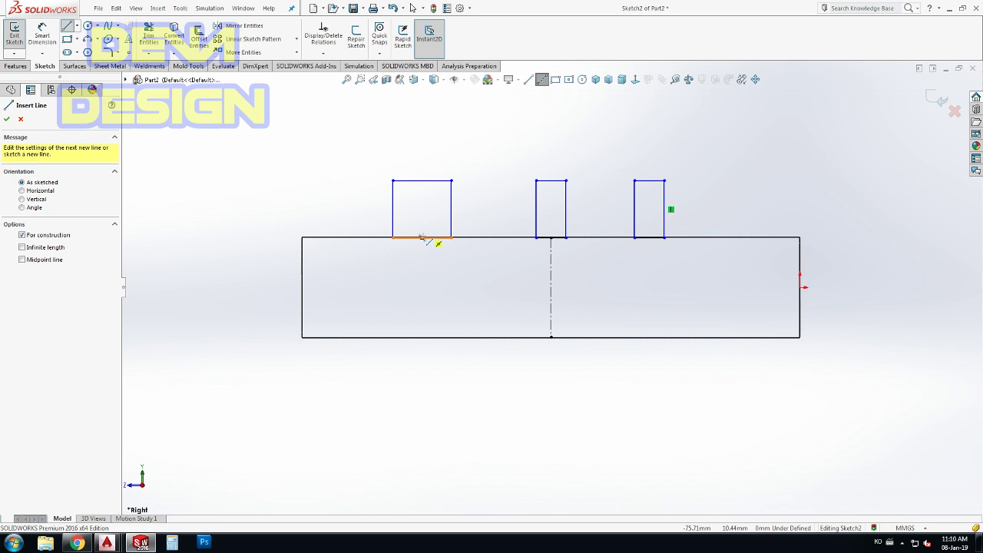
left_click(421, 237)
left_click(422, 287)
left_click(551, 287)
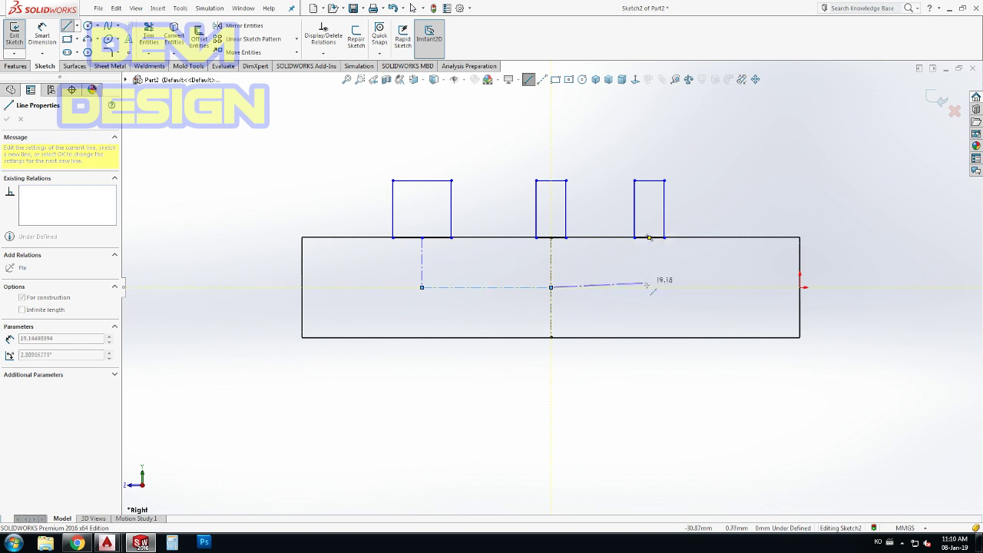
left_click(648, 287)
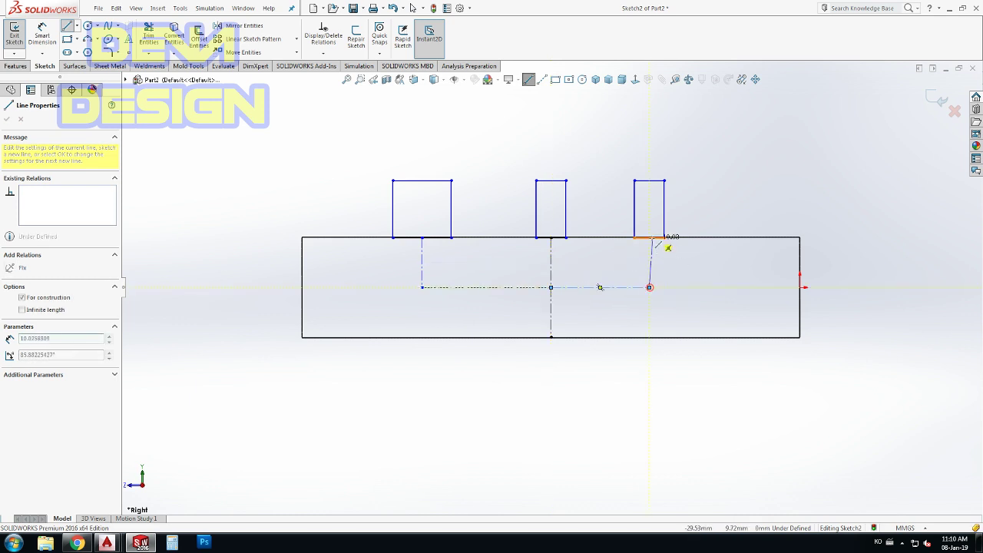
key("Escape")
key("Escape")
left_click(638, 287)
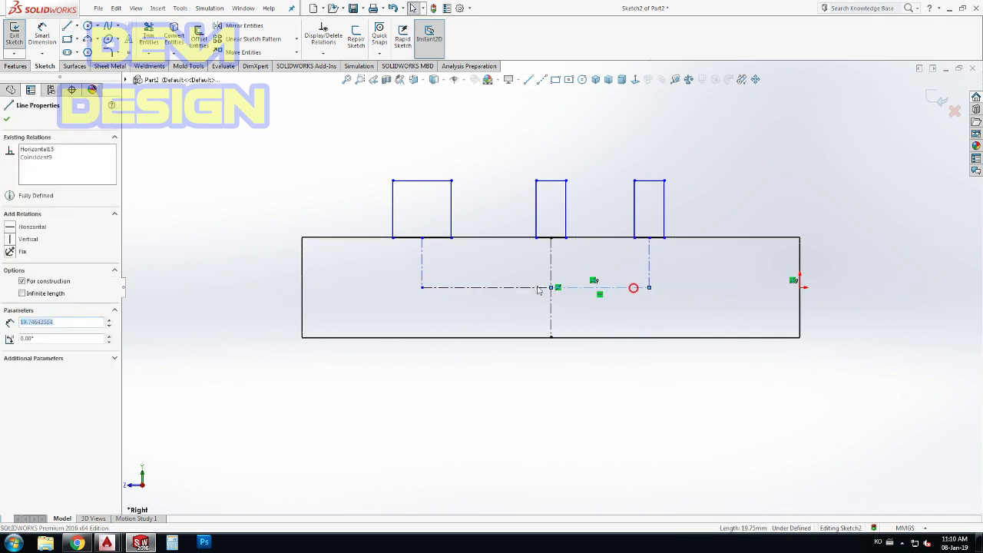
left_click(530, 287, "ctrl")
left_click(10, 347)
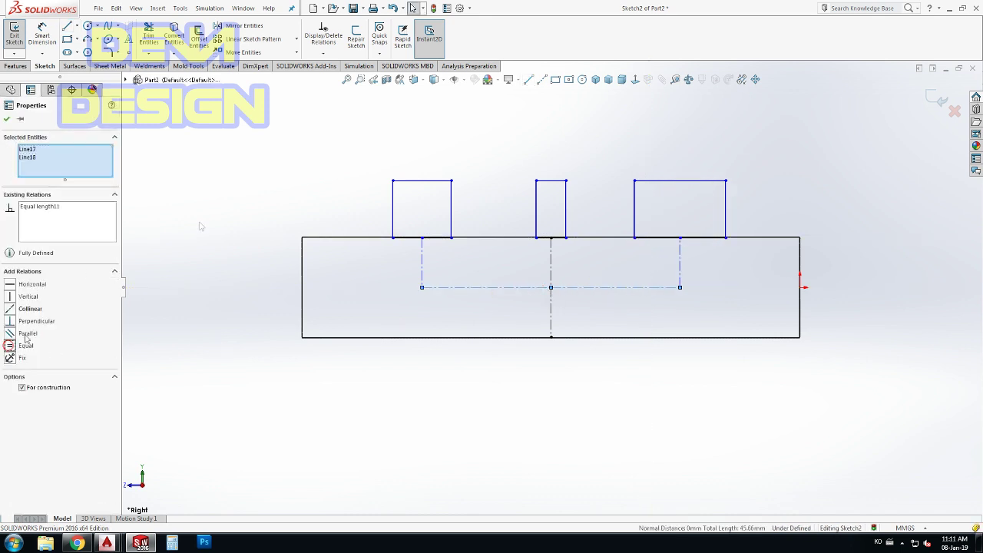
left_click(183, 189)
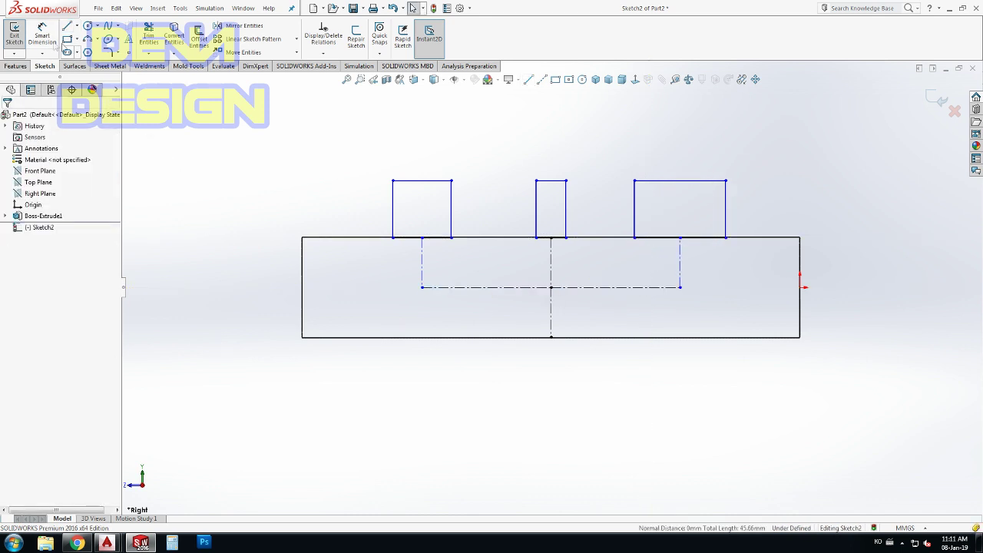
Step: Dimension the left groove 15 wide and make the two outer grooves equal
left_click(398, 181)
left_click(395, 147)
type("15")
key("Return")
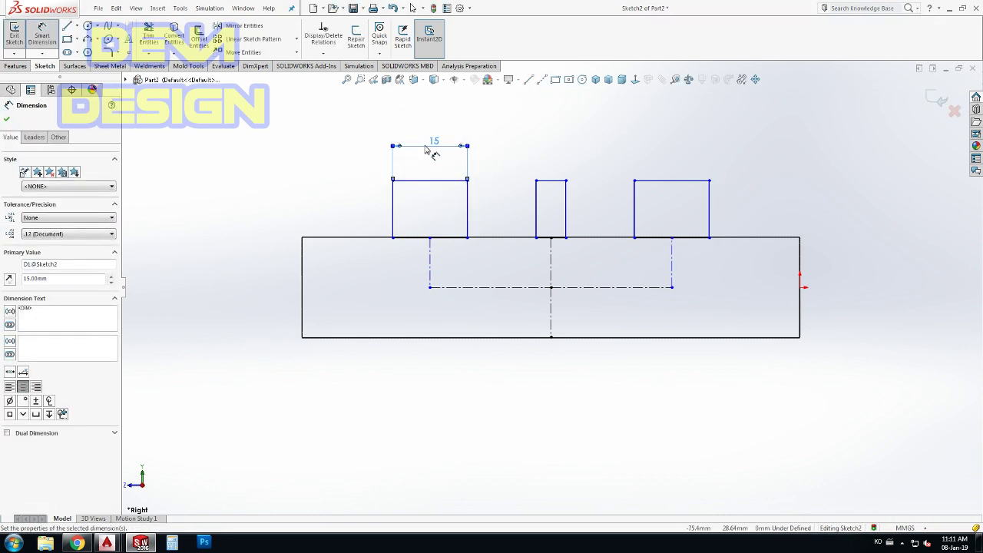
left_click(645, 180)
left_click(450, 181, "ctrl")
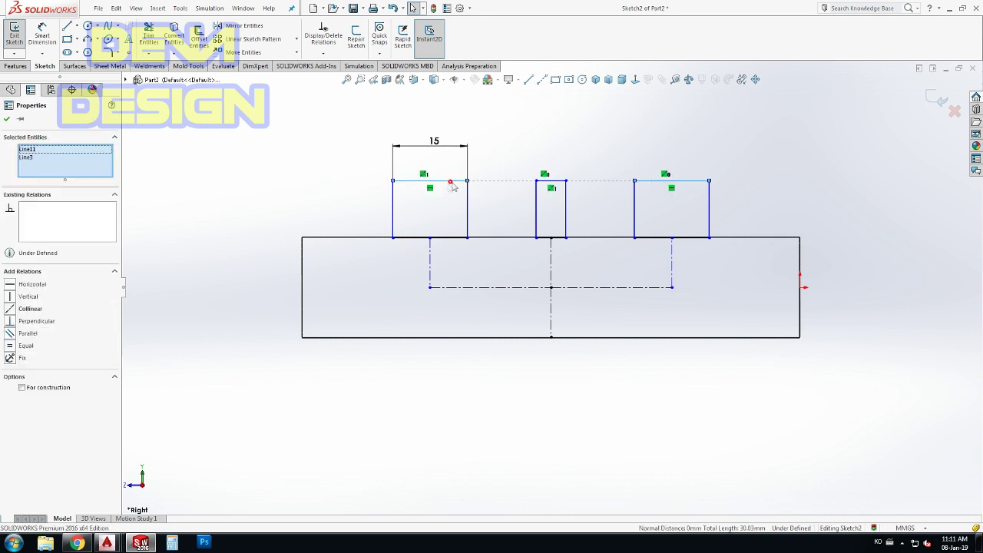
left_click(9, 347)
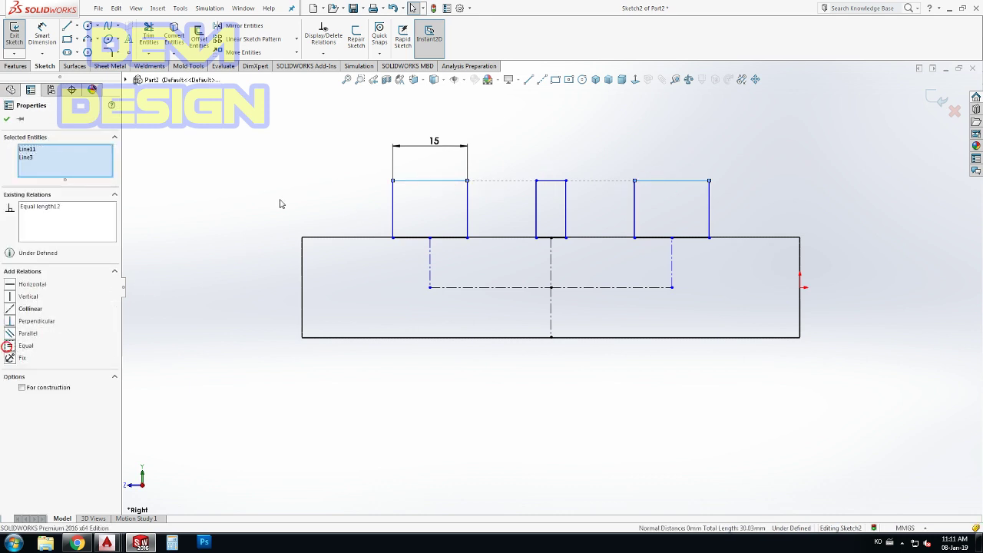
key("Escape")
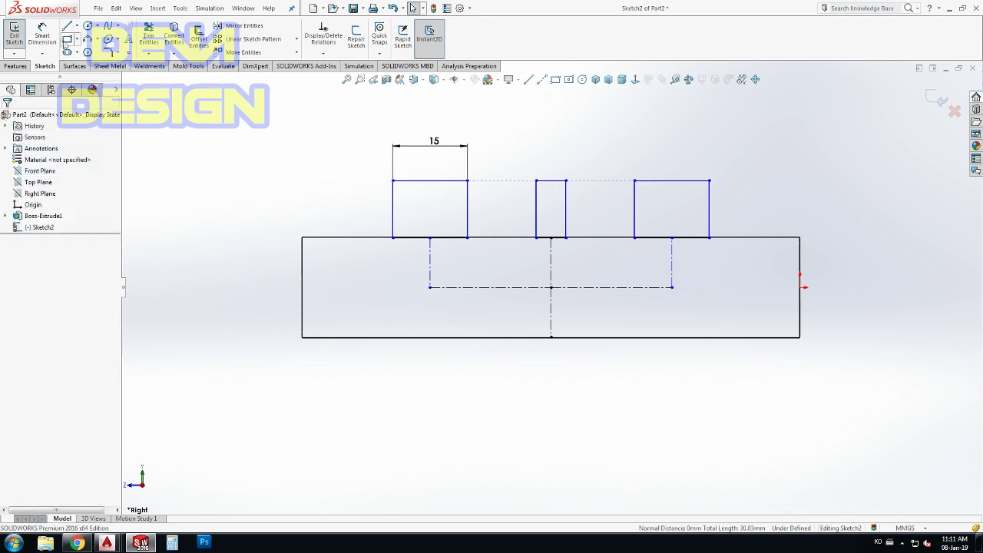
Step: Dimension the middle groove width to 20
left_click(42, 34)
left_click(557, 181)
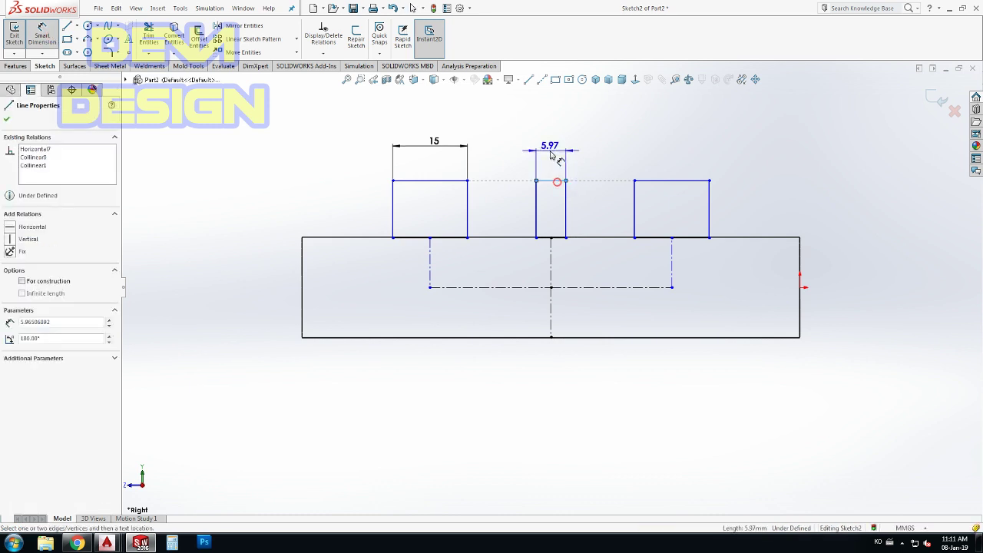
left_click(550, 154)
type("20")
key("Return")
key("Escape")
key("Escape")
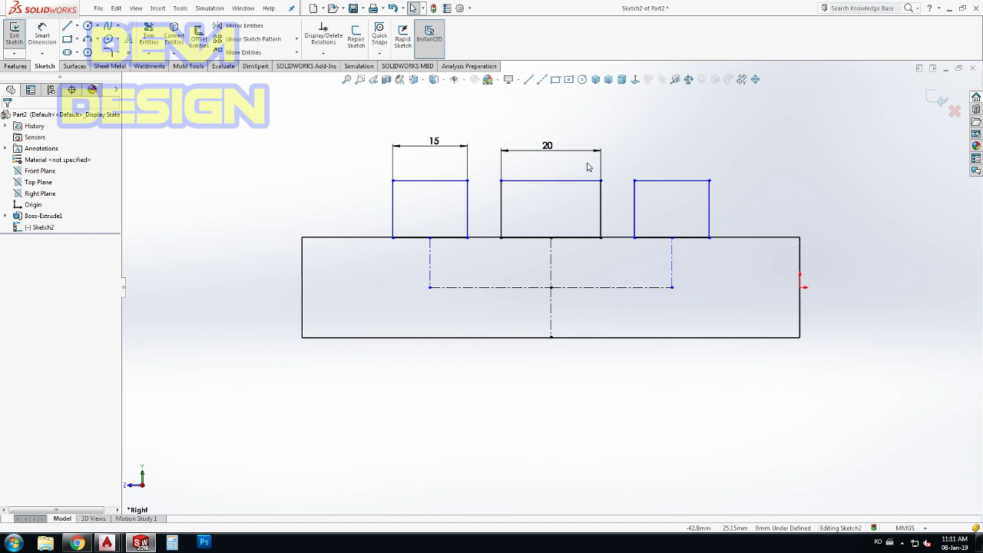
Step: Set the gap between grooves to 5 and the groove height to 0.01
left_click(45, 32)
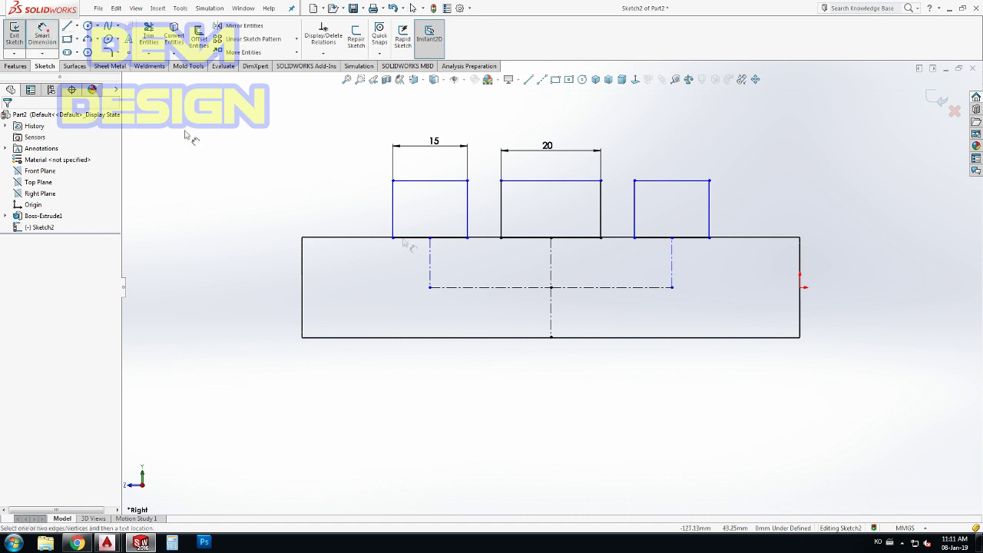
left_click(467, 201)
left_click(500, 198)
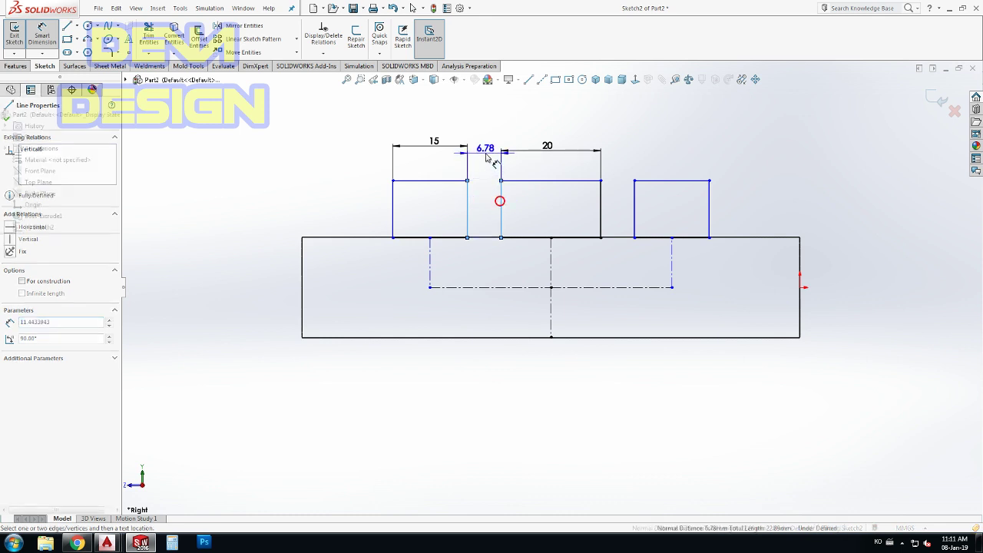
left_click(485, 152)
type("5")
key("Return")
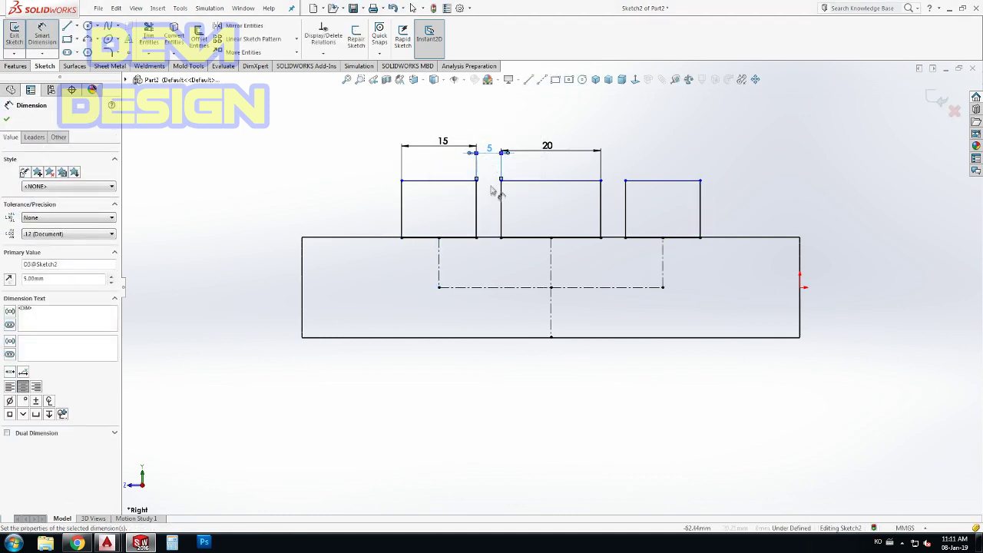
left_click(401, 201)
left_click(389, 203)
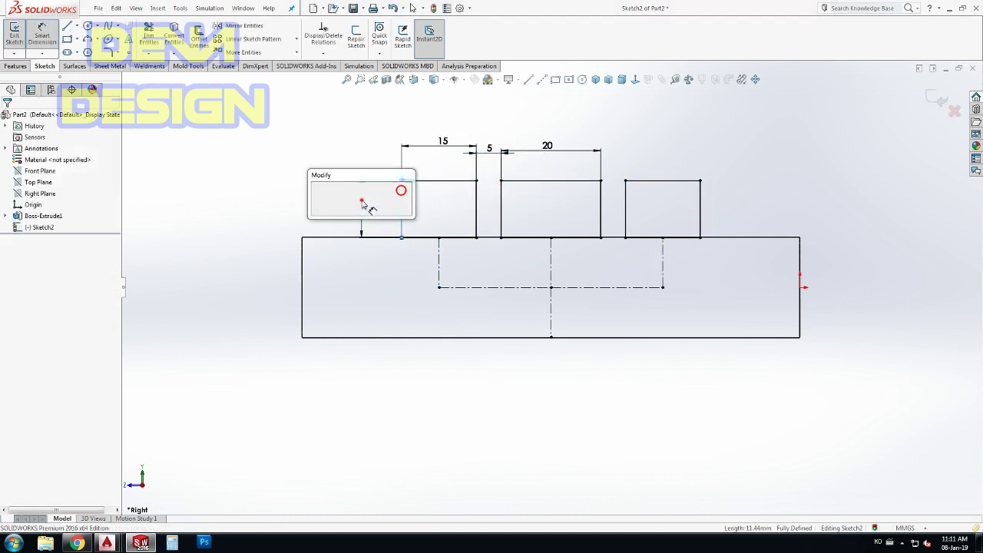
type("0.01")
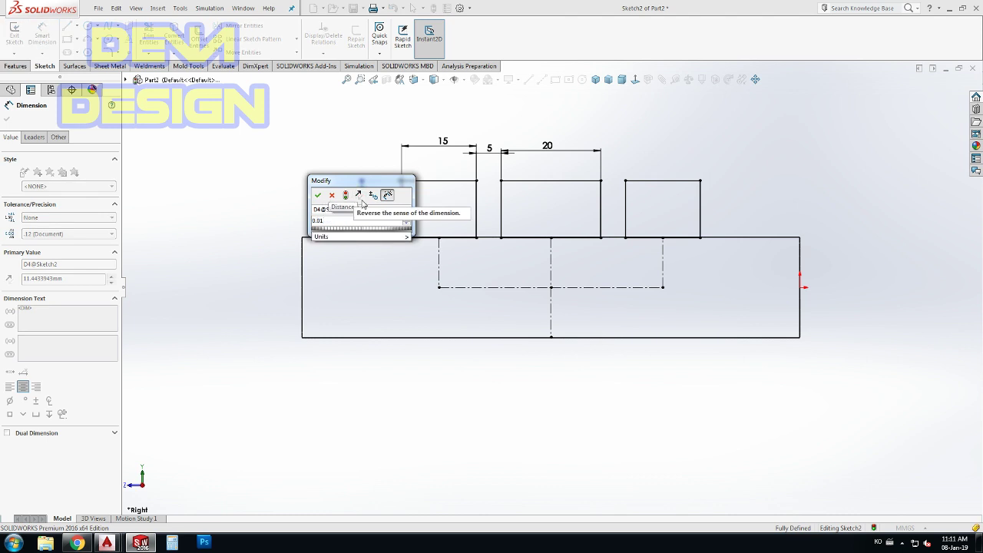
key("Return")
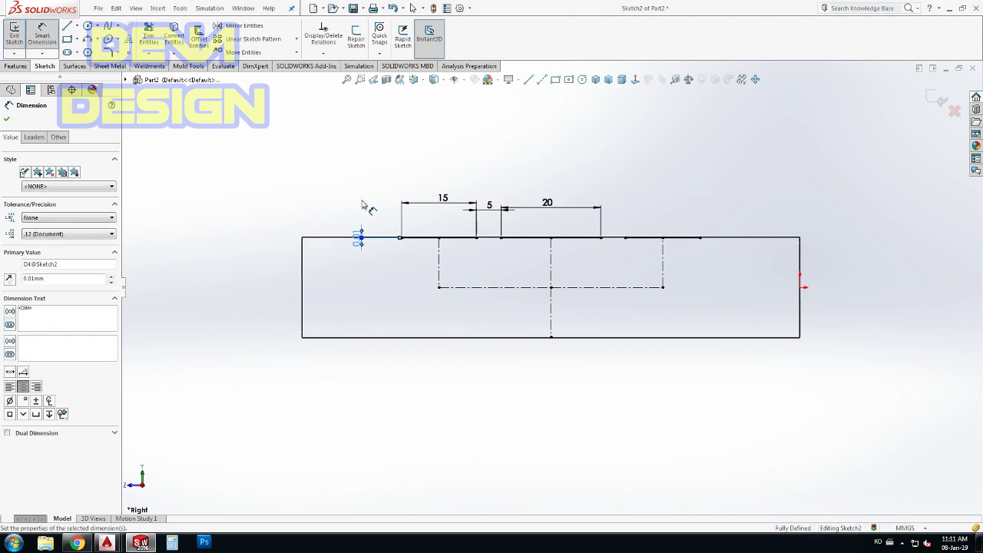
key("Escape")
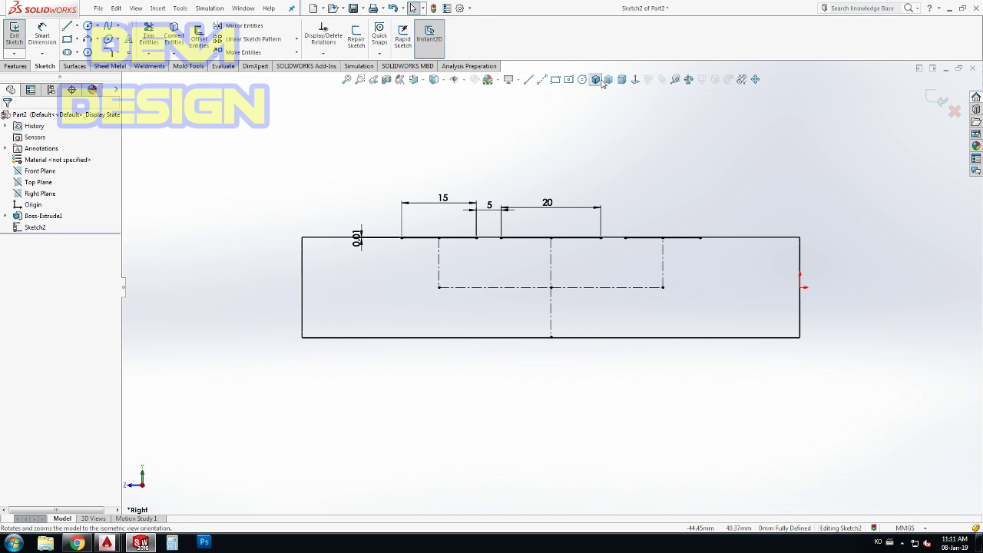
Step: Revolve Sketch2 360° about the horizontal centerline as Revolve1
left_click(595, 79)
left_click(23, 68)
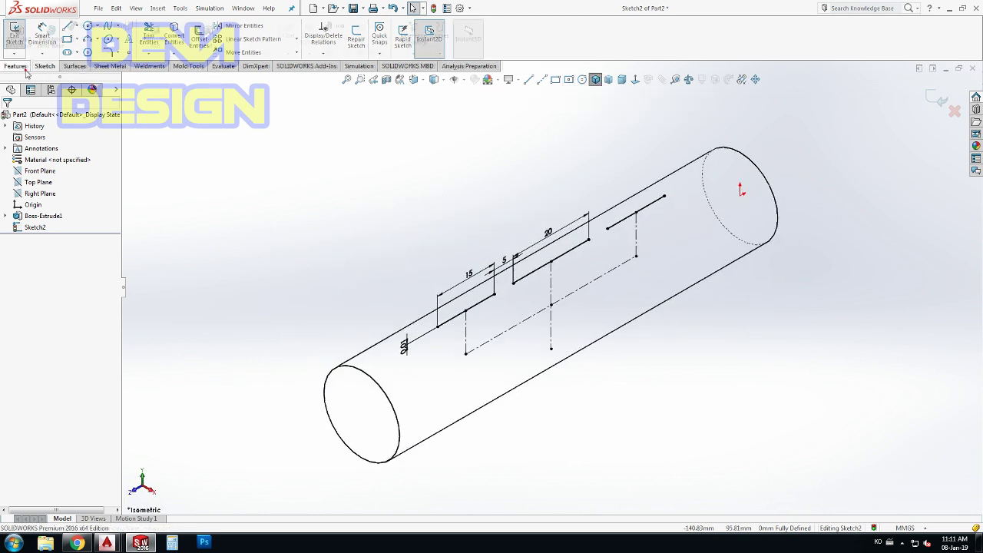
left_click(51, 37)
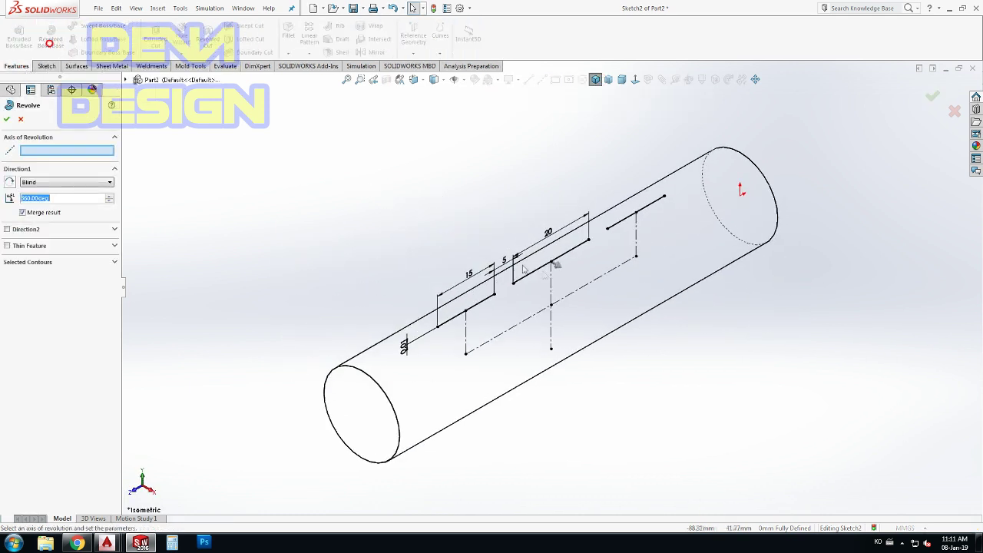
left_click(533, 318)
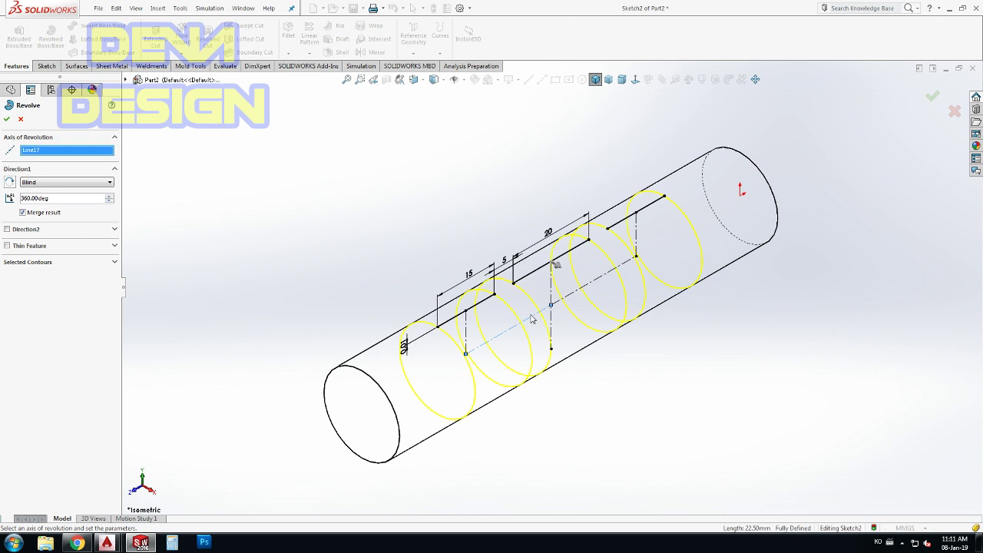
left_click(8, 118)
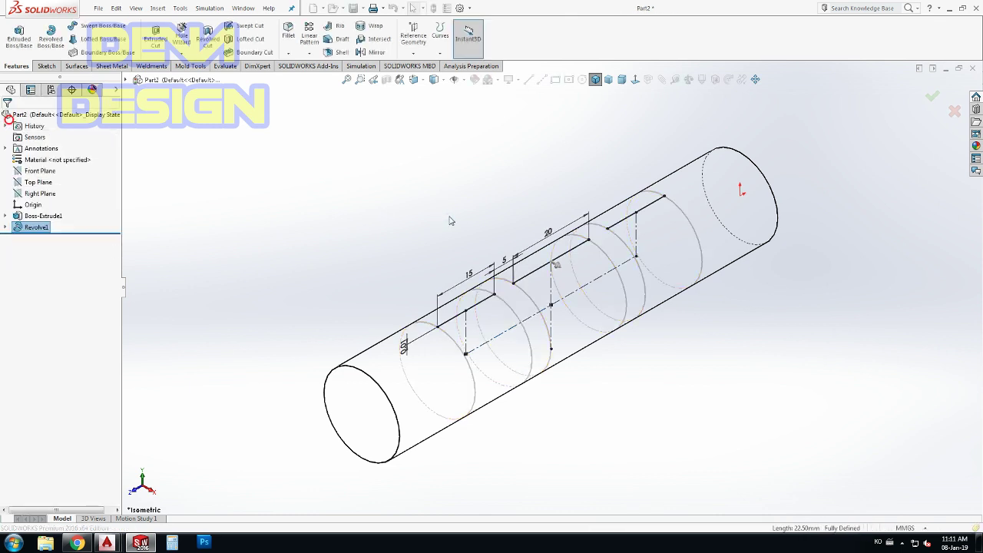
Step: Switch the shaft to Shaded With Edges display and zoom in
left_click(435, 80)
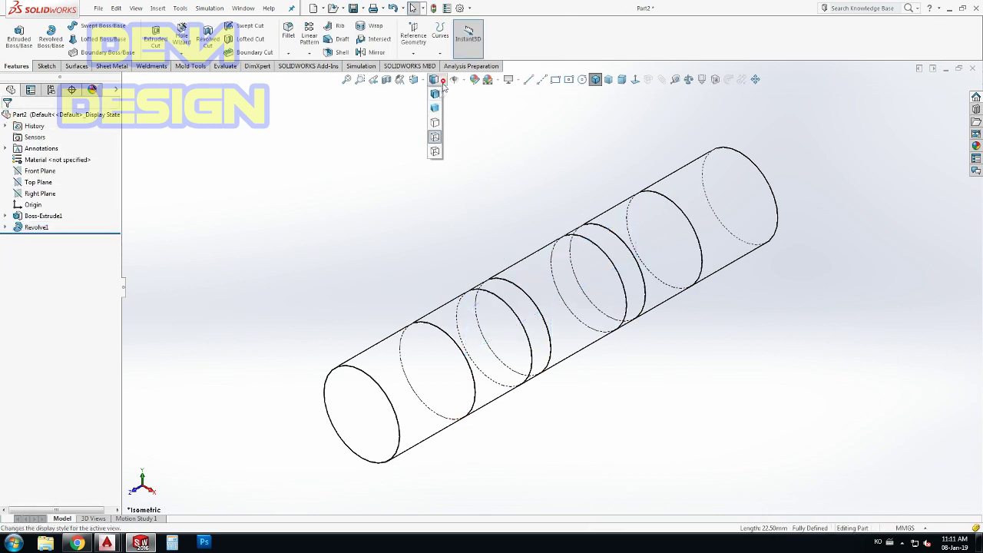
left_click(438, 93)
scroll(604, 218, "up", 3)
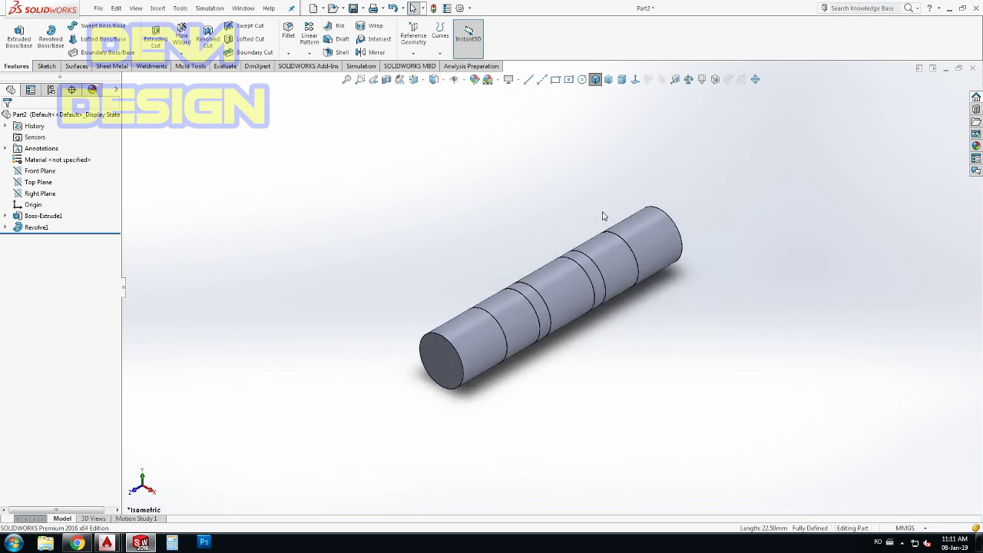
left_click(450, 361)
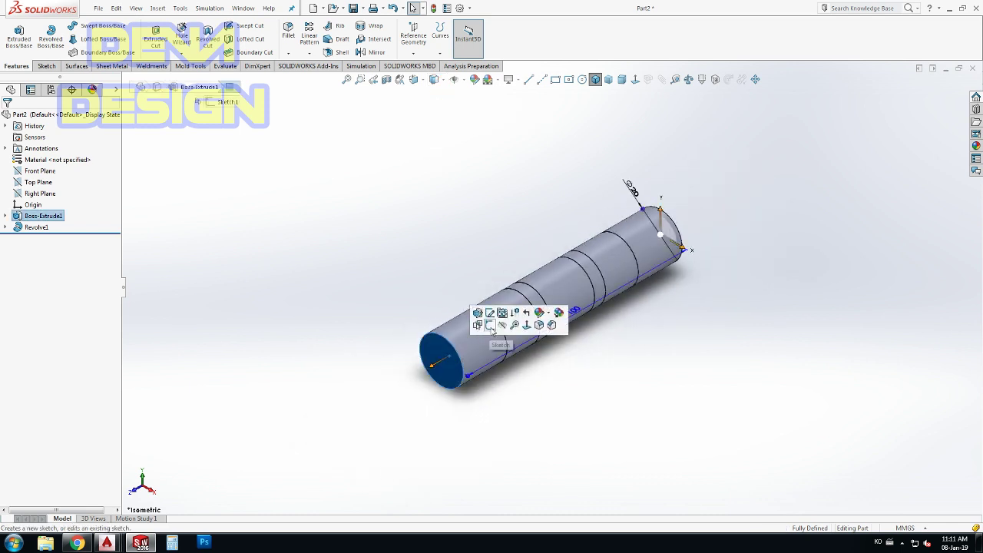
Step: On the end face, sketch a centre rectangle wider than the shaft and convert the face's circular edge
left_click(497, 312)
left_click(634, 80)
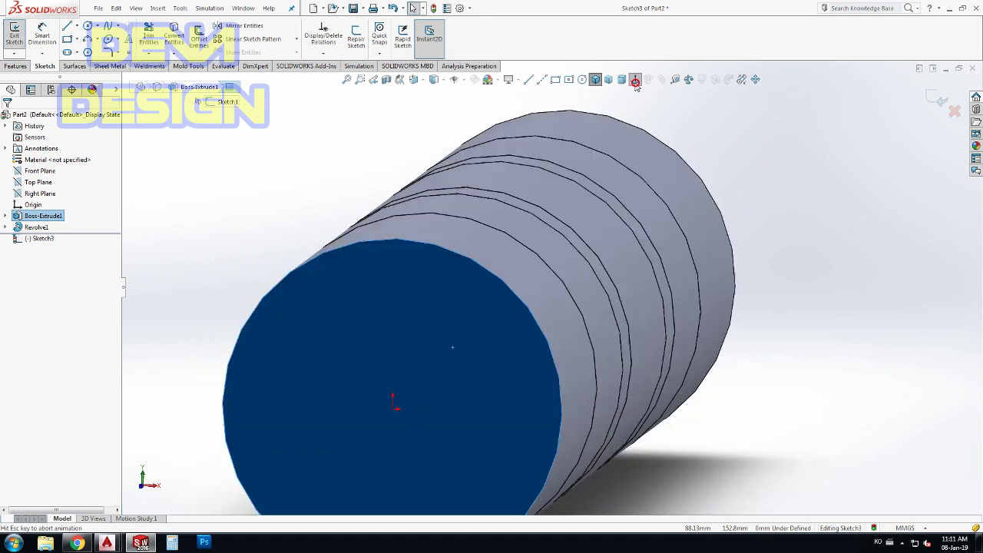
left_click(569, 80)
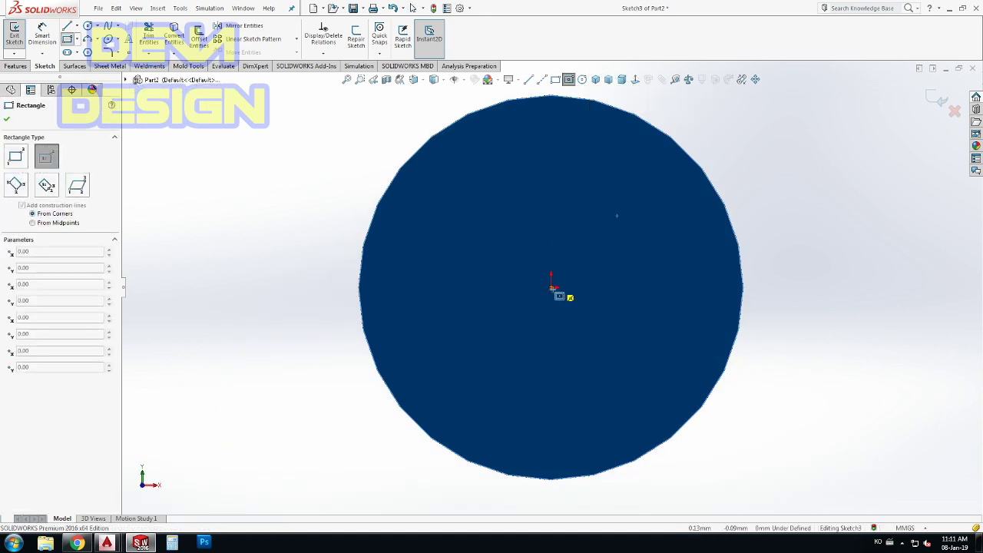
scroll(551, 288, "up", 5)
left_click(550, 287)
left_click(726, 321)
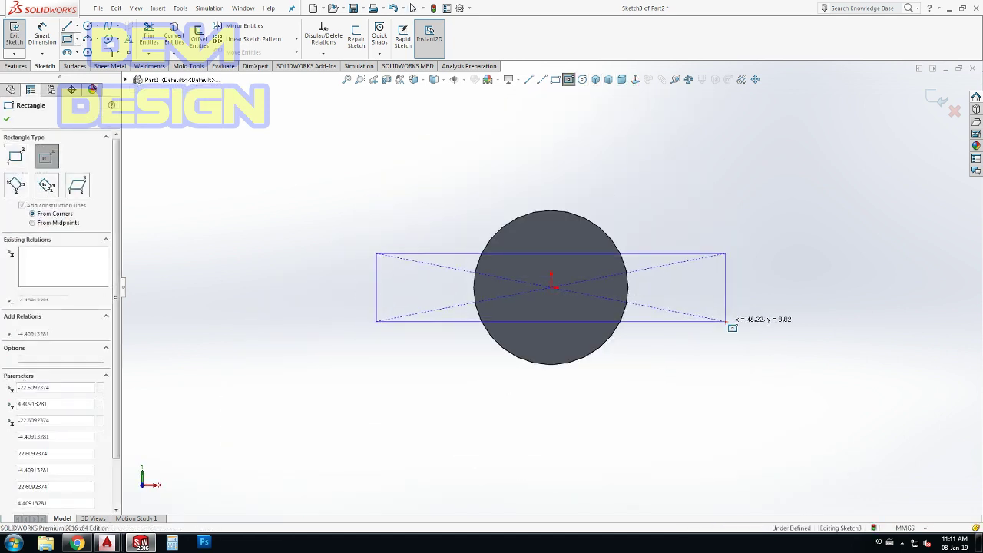
key("Escape")
left_click(533, 226)
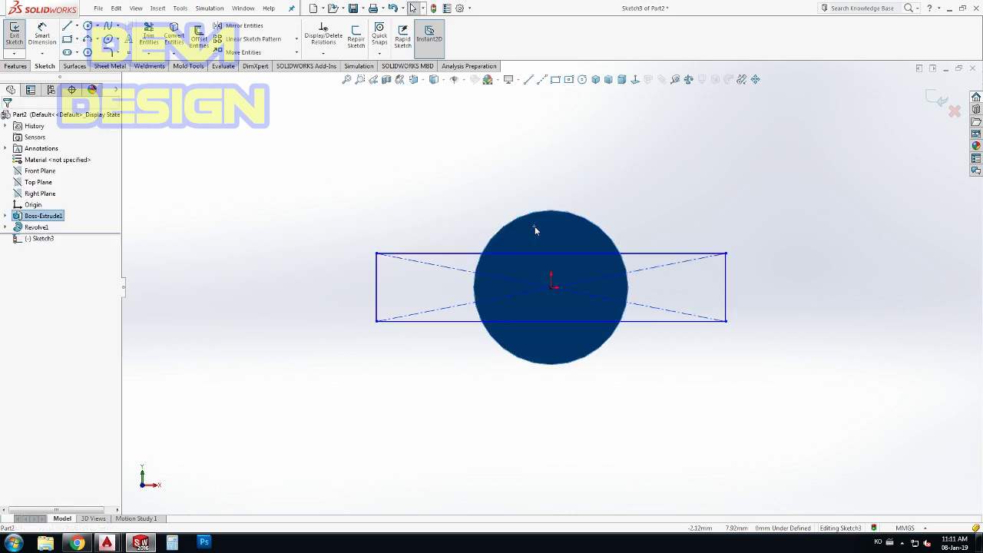
left_click(177, 38)
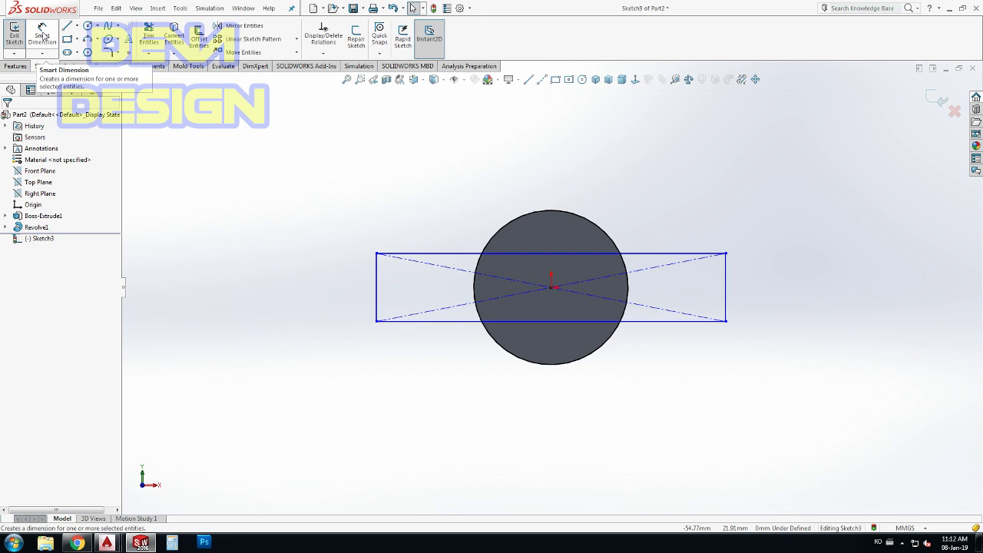
Step: Cut both rectangle regions Through All as Cut-Extrude1
left_click(15, 66)
left_click(150, 39)
left_click(435, 299)
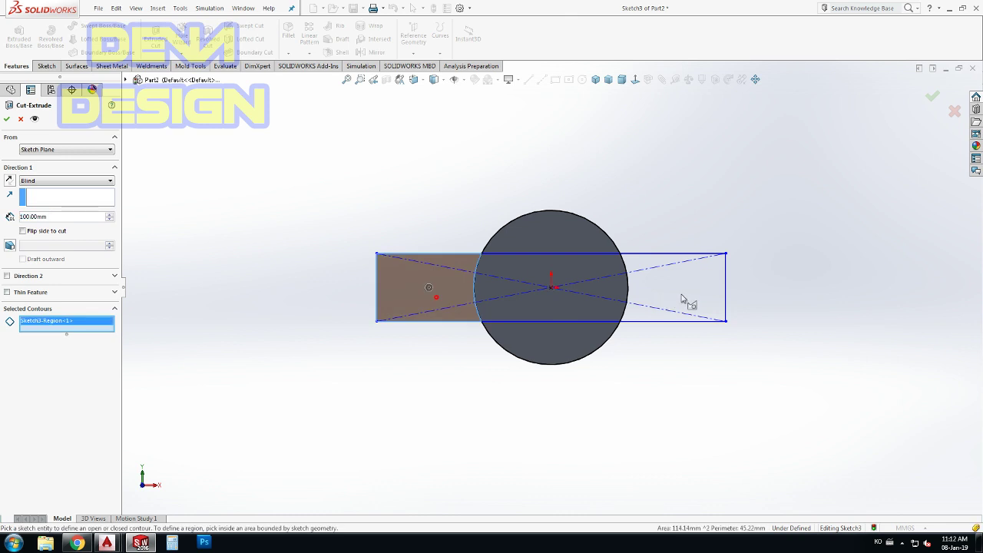
left_click(661, 300)
left_click(86, 181)
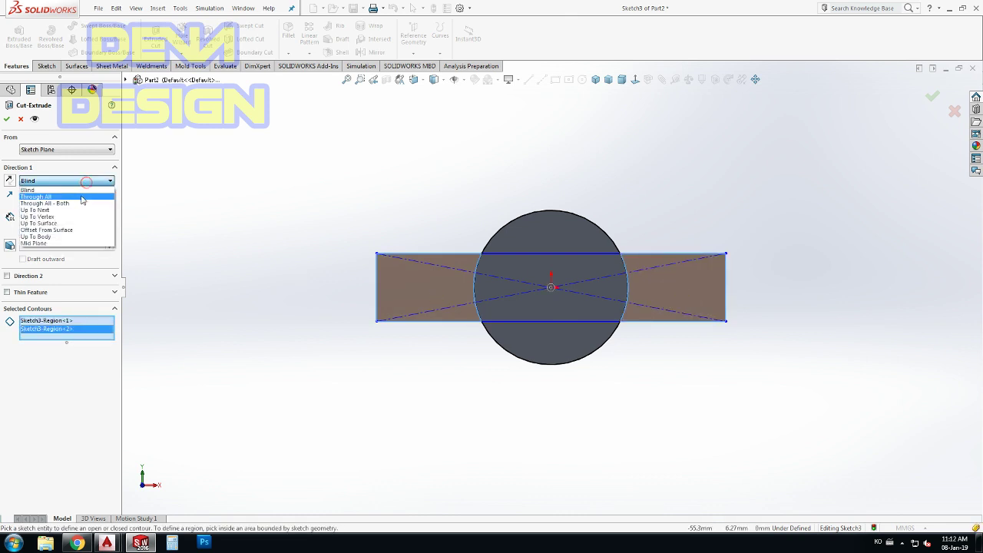
left_click(82, 198)
left_click(7, 119)
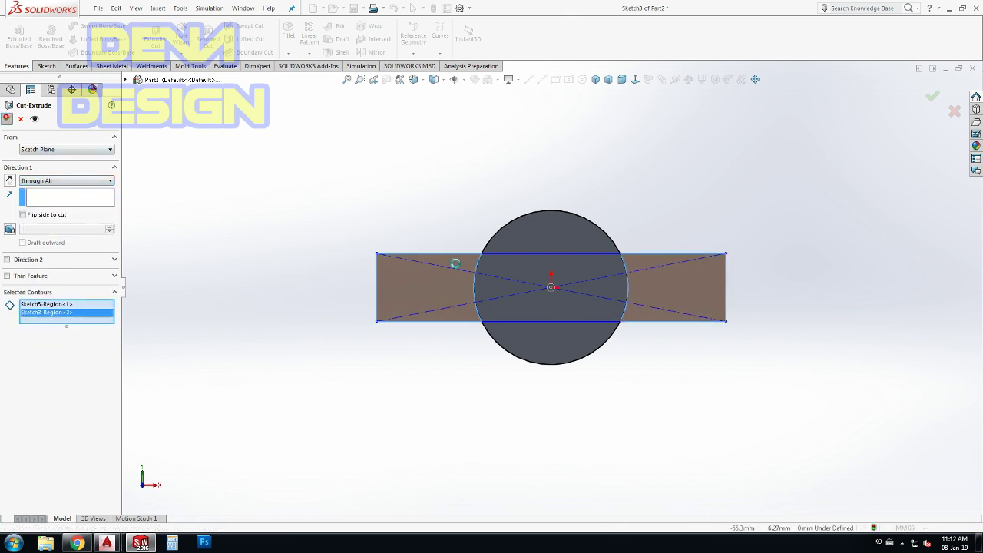
Step: Edit Sketch3 so the cut rectangle's height is 0.01 mm, then rebuild Cut-Extrude1
left_click(597, 80)
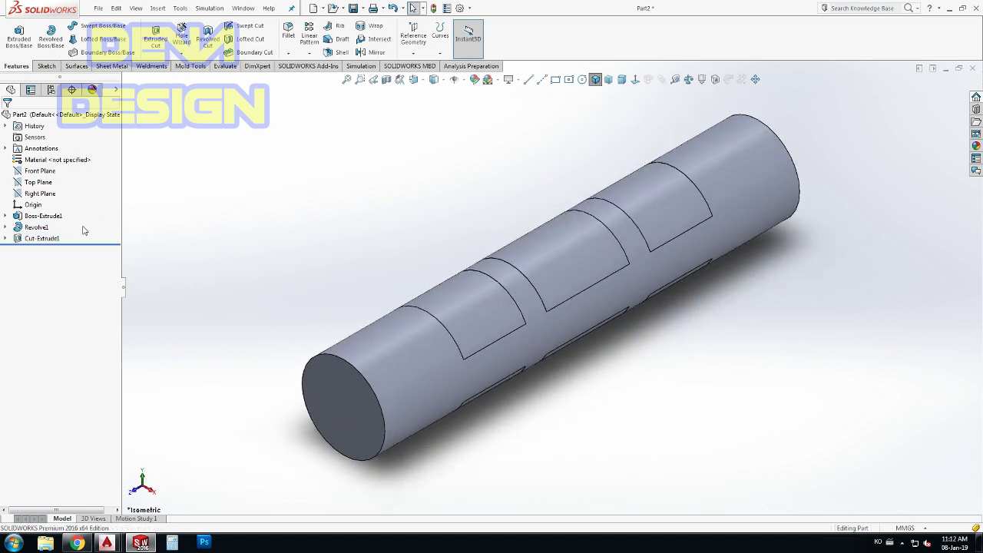
left_click(6, 238)
left_click(35, 249)
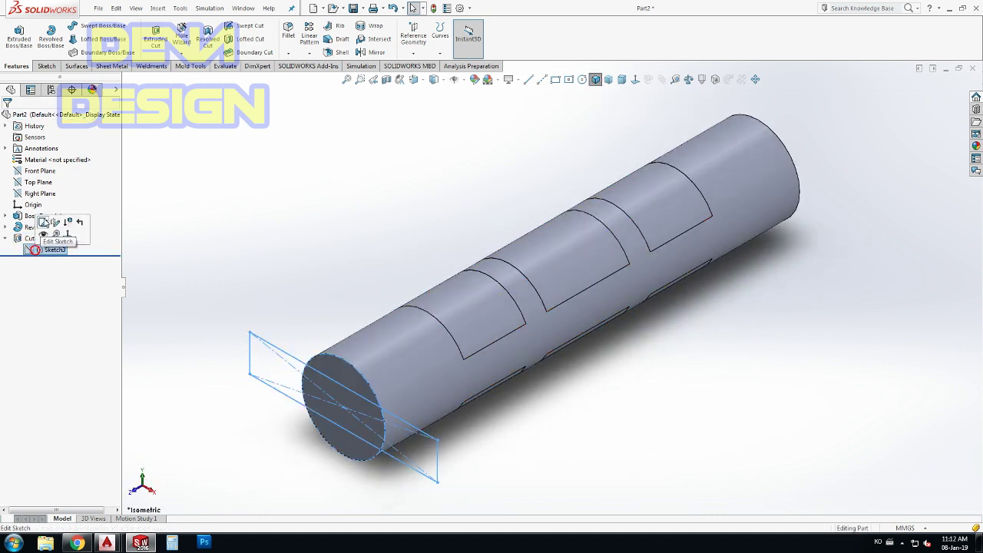
left_click(43, 222)
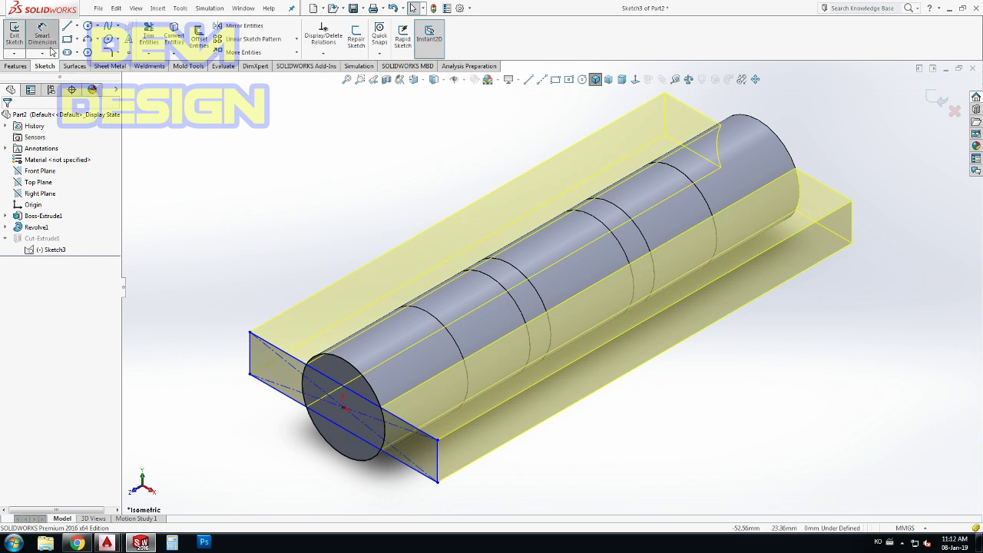
left_click(249, 366)
left_click(224, 336)
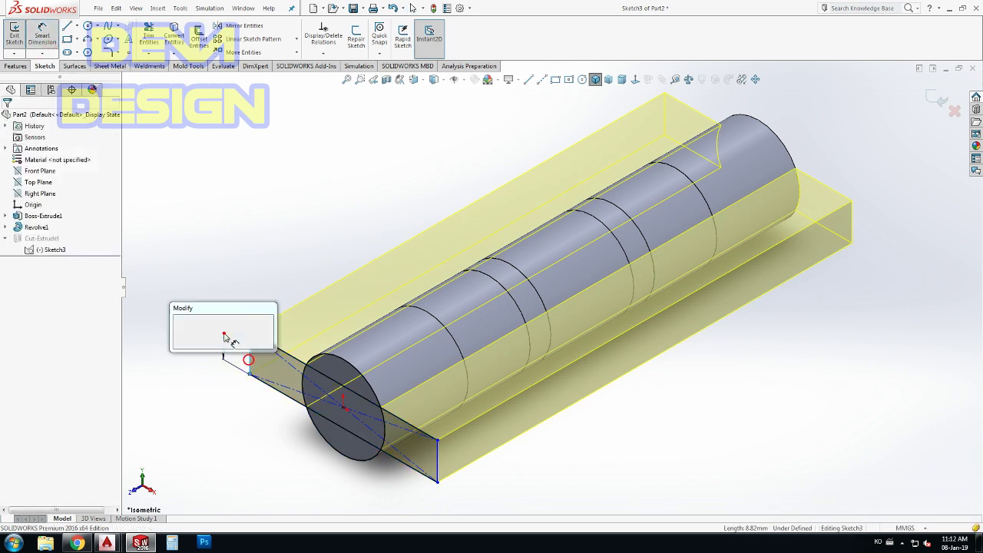
type("0.01")
key("Return")
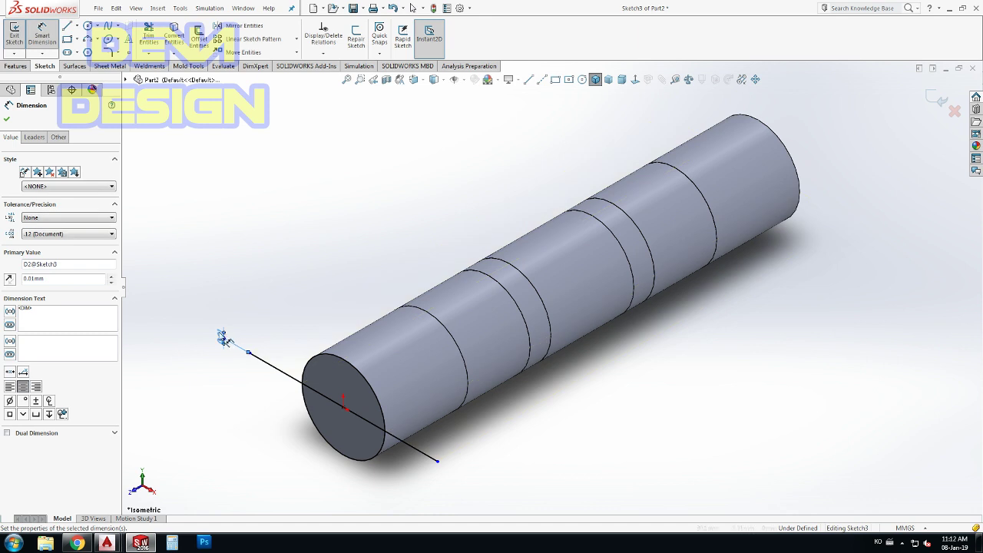
key("Escape")
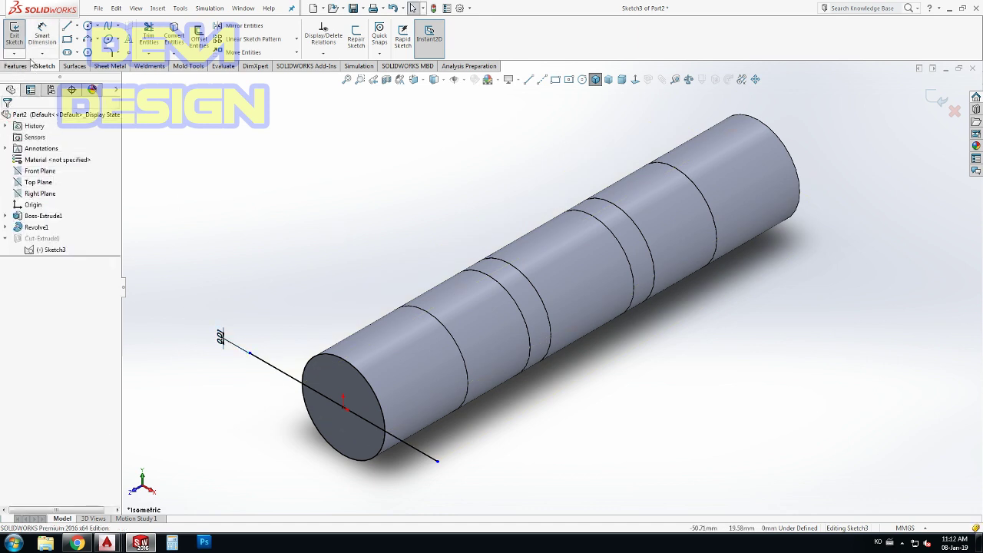
left_click(274, 286)
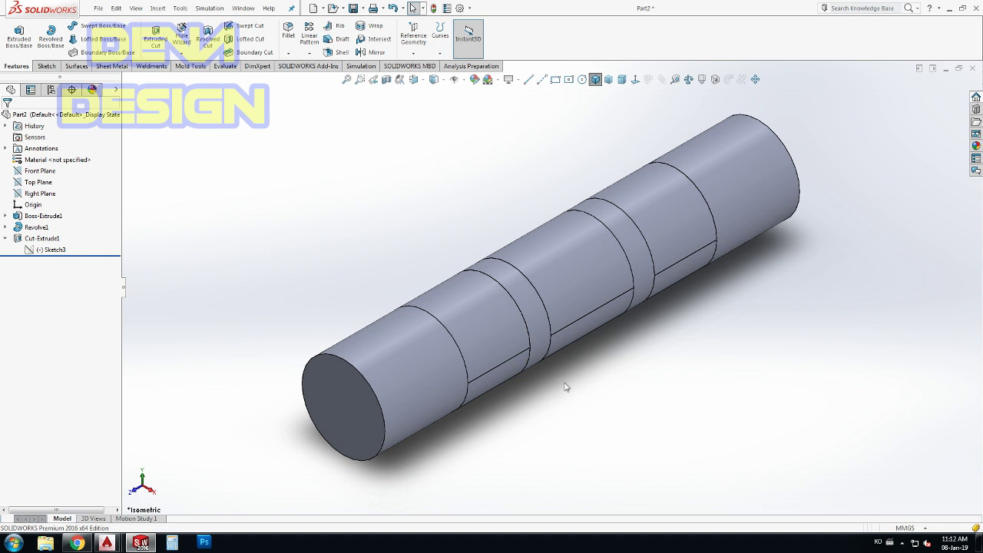
Step: Create a new Static study named Static 1 for the shaft through the Study Advisor
left_click(369, 68)
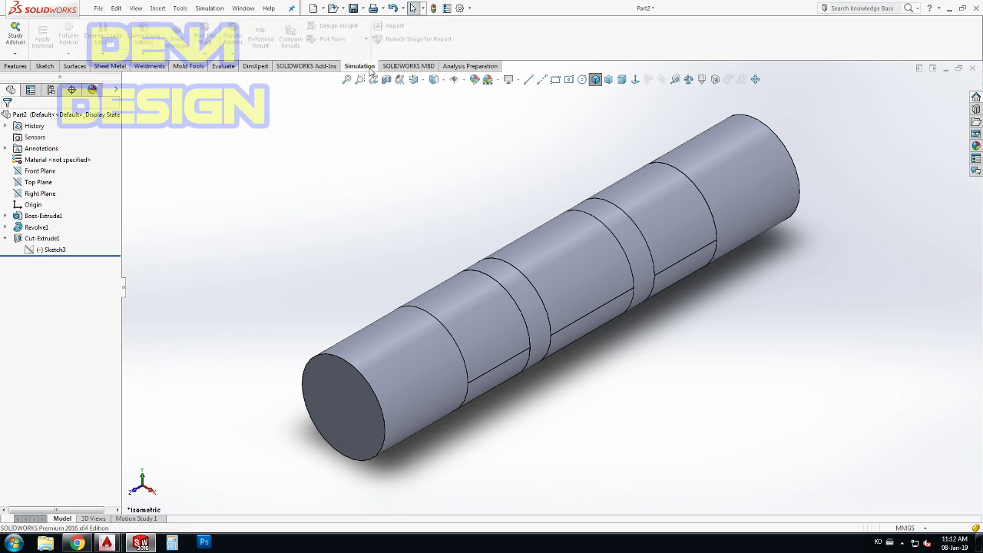
left_click(14, 34)
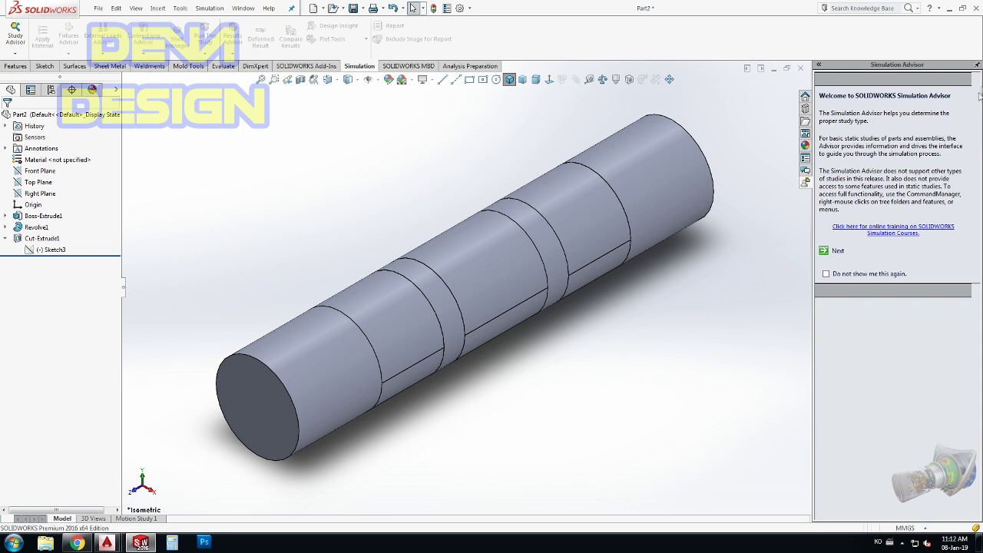
left_click(977, 66)
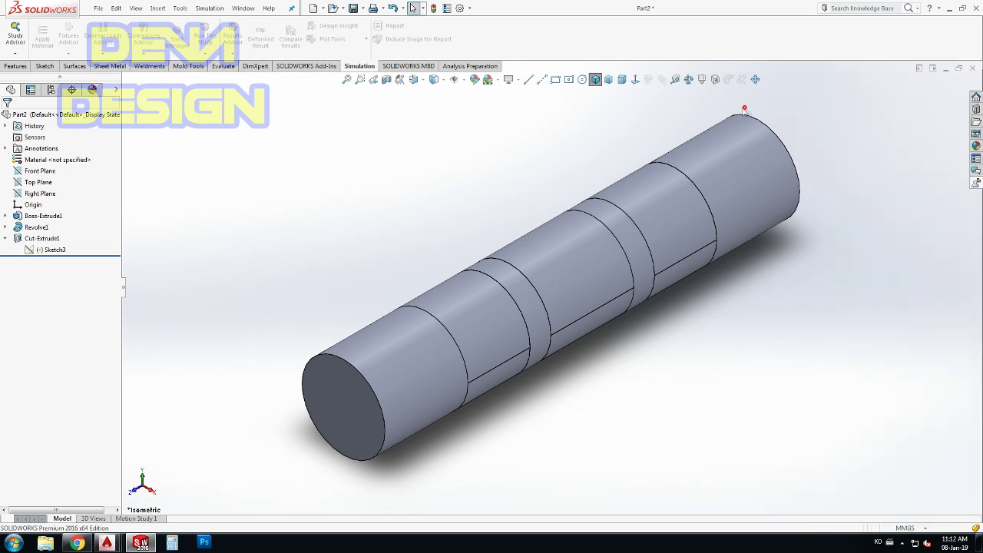
left_click(15, 53)
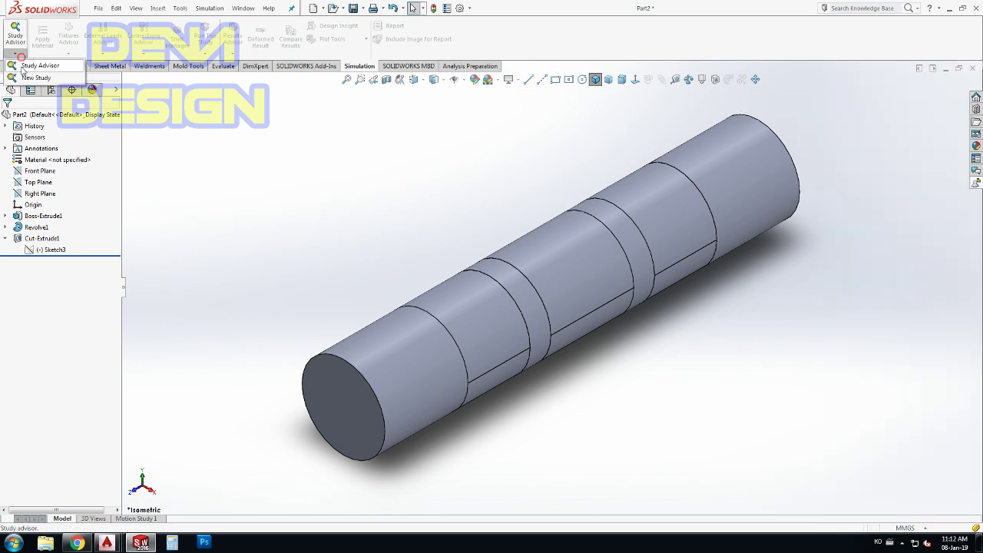
left_click(25, 78)
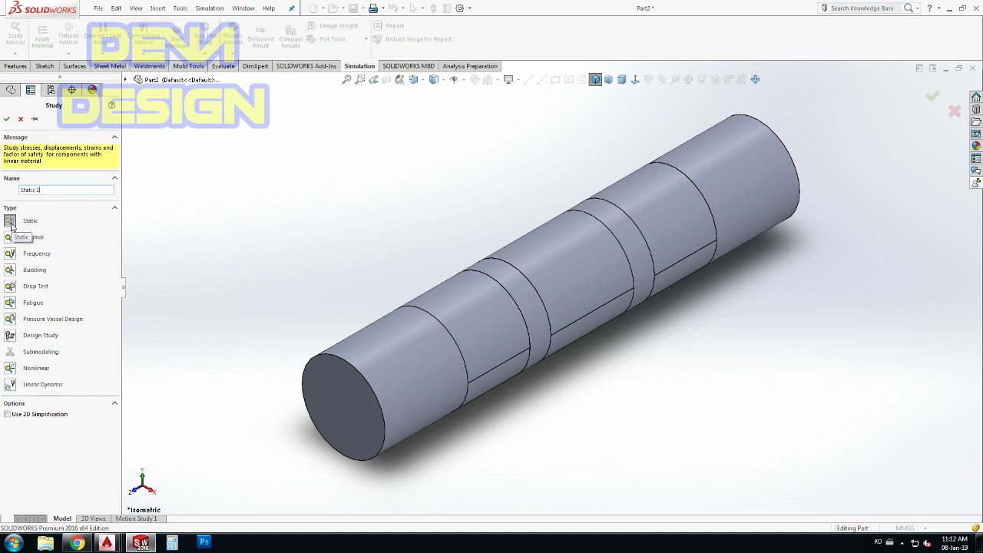
left_click(6, 119)
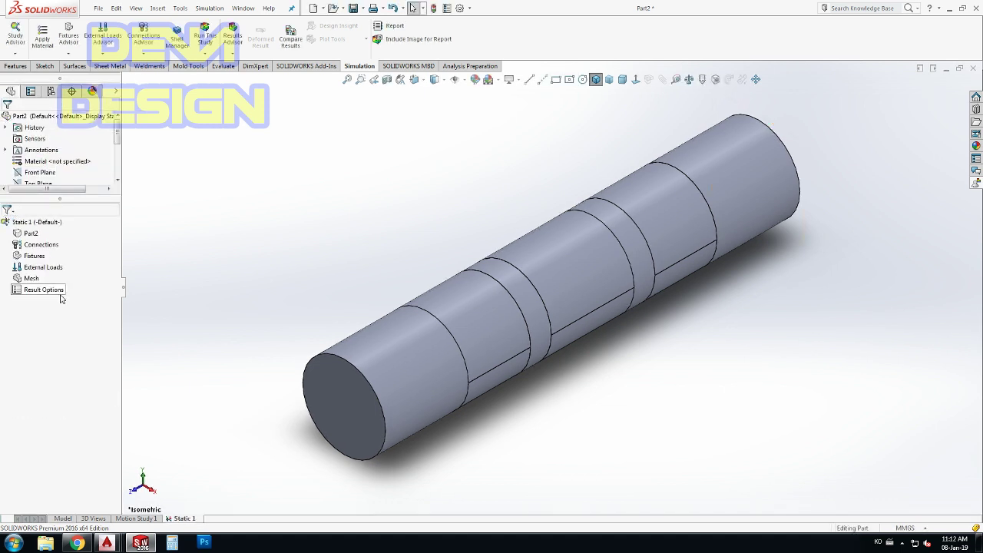
Step: Add a Fixed Geometry fixture on the shaft's two lower split faces
right_click(31, 257)
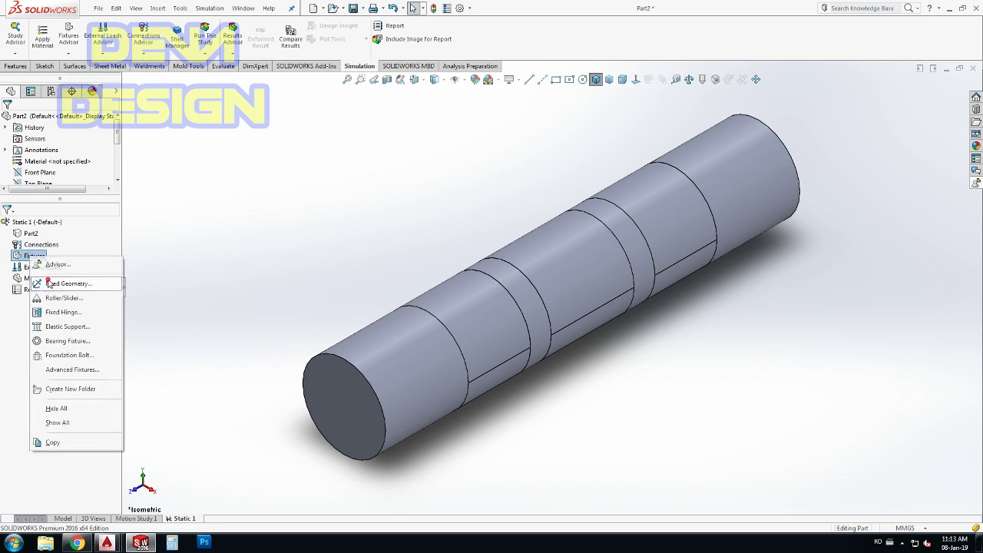
left_click(49, 284)
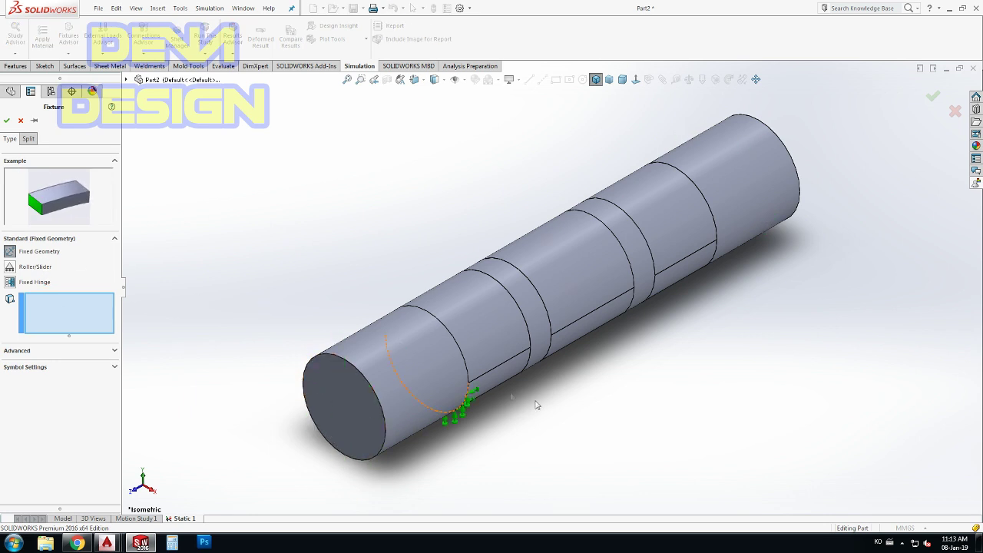
left_click(496, 382)
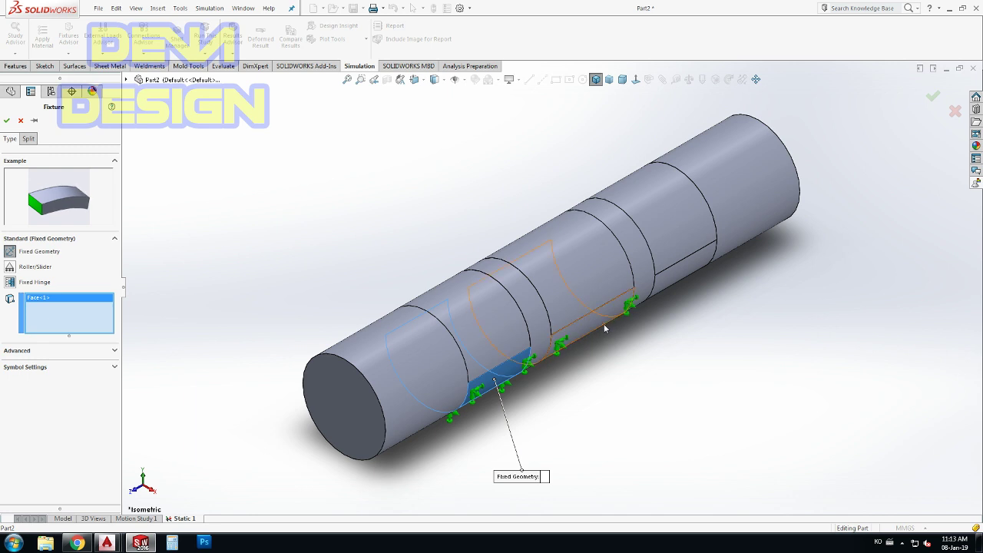
left_click(687, 275)
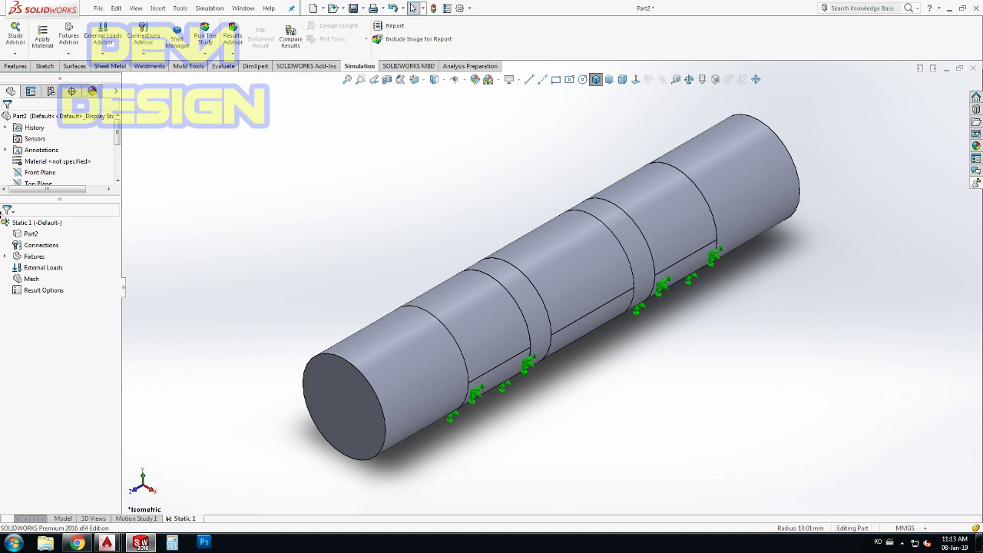
Step: Load the shaft's middle face with 1000 N normal to Top Plane, reversed to point downward
right_click(30, 267)
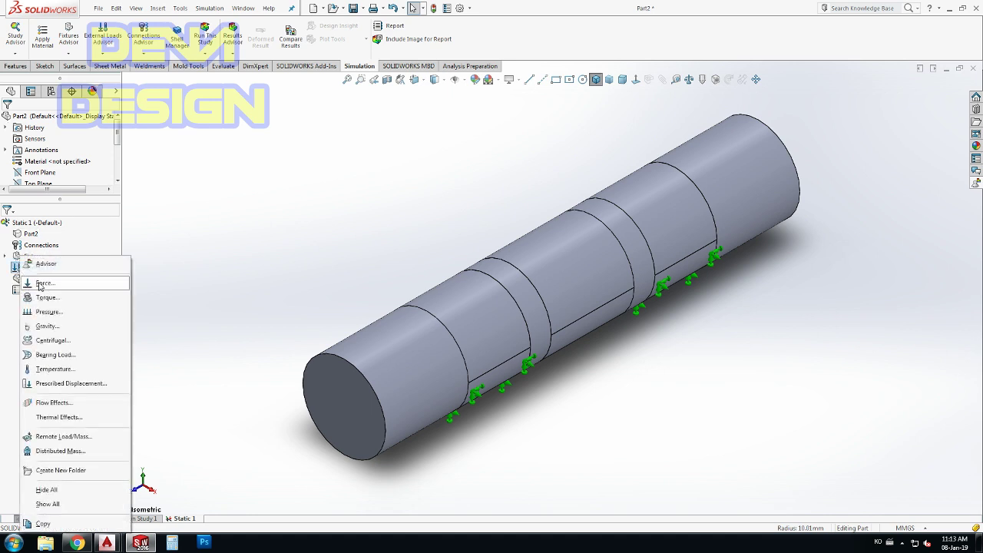
left_click(43, 283)
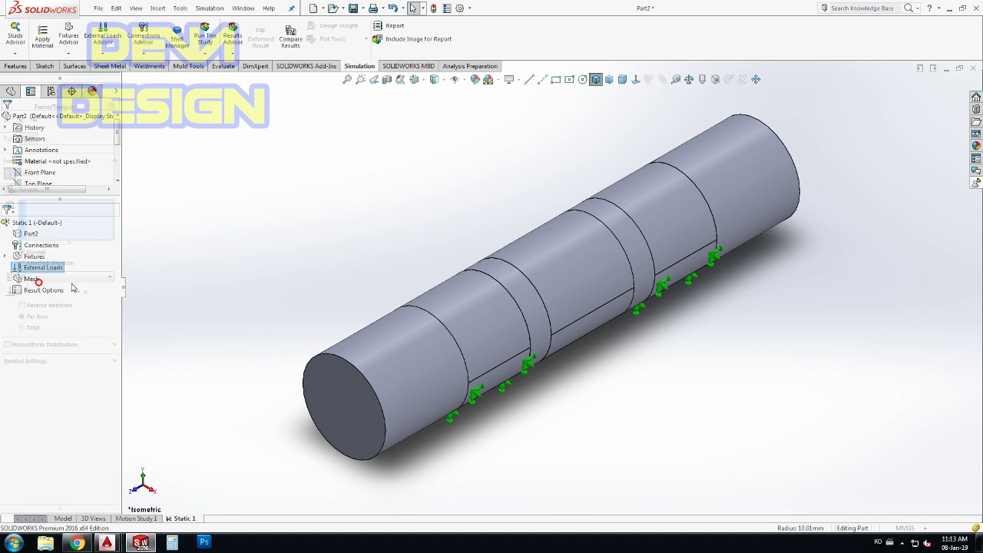
left_click(541, 265)
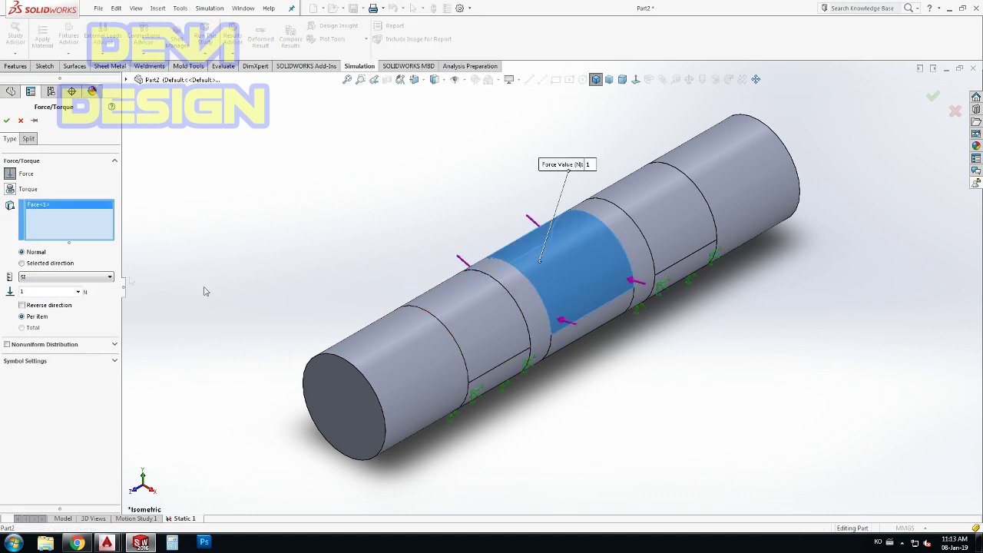
left_click(31, 264)
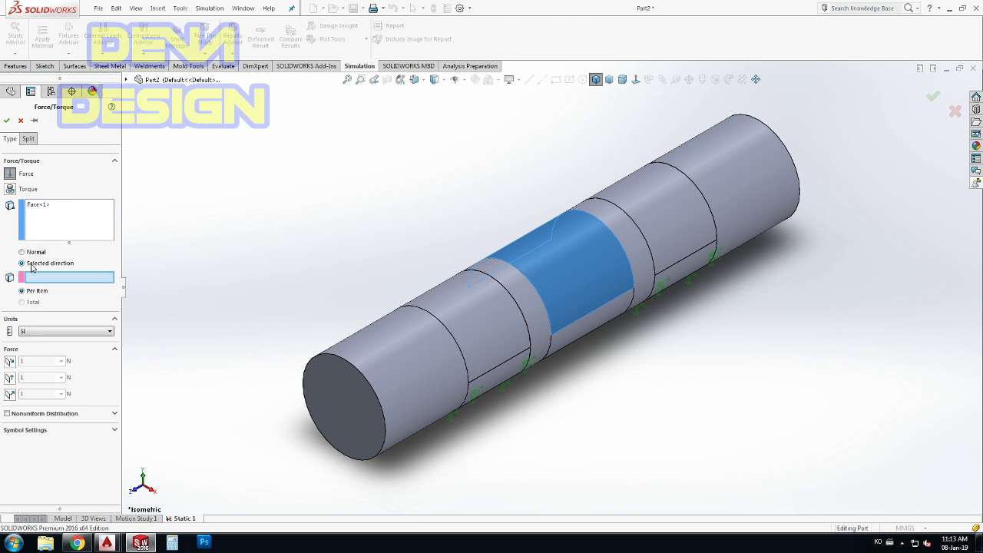
left_click(127, 80)
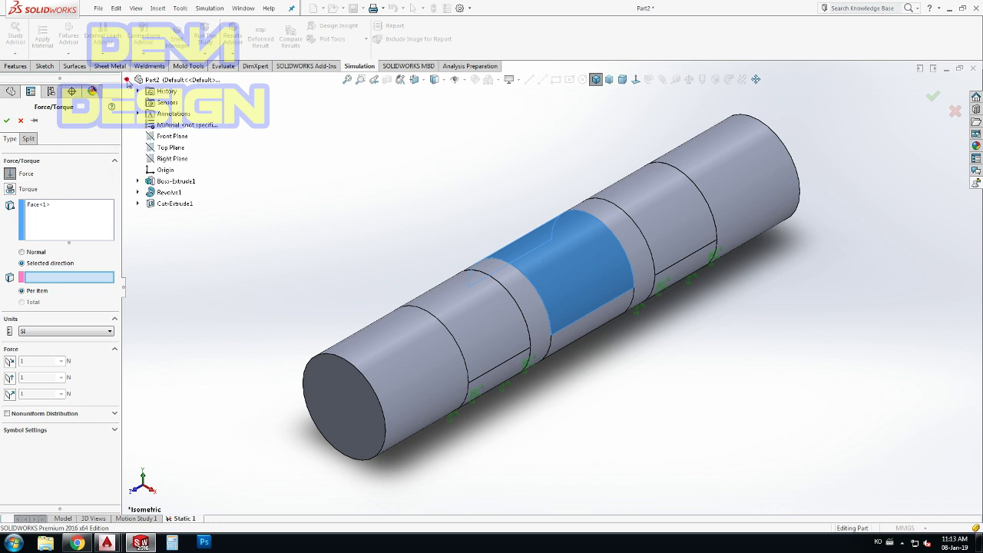
left_click(163, 148)
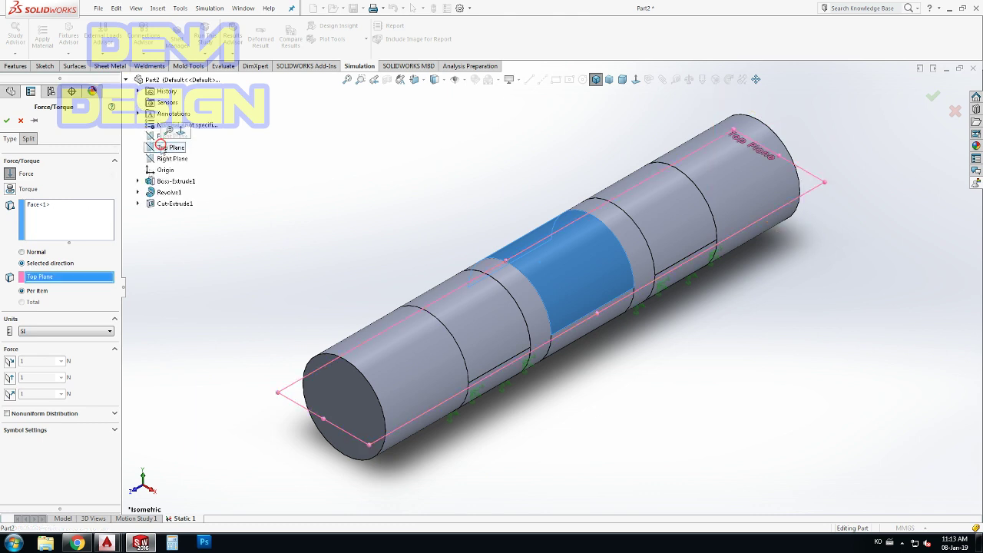
left_click(9, 395)
type("000")
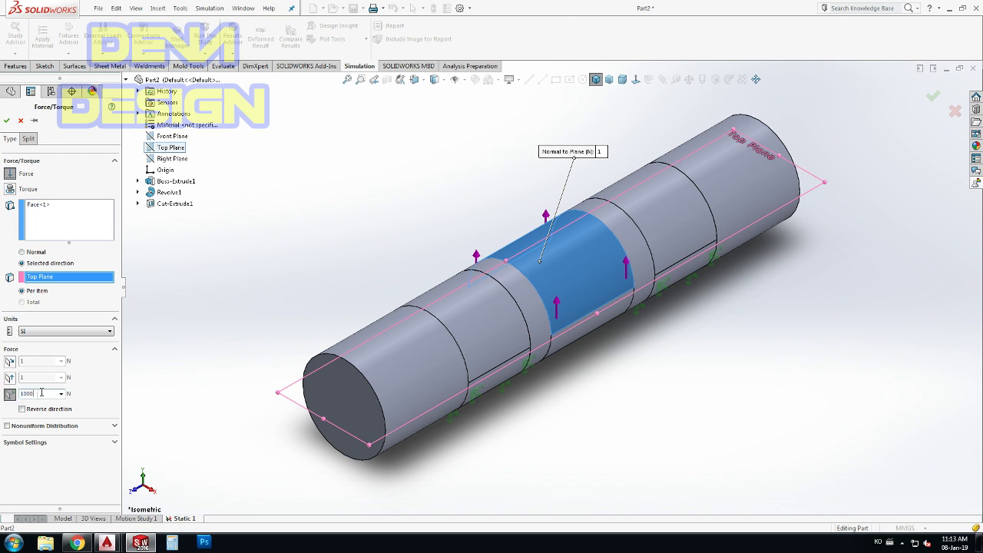
left_click(23, 409)
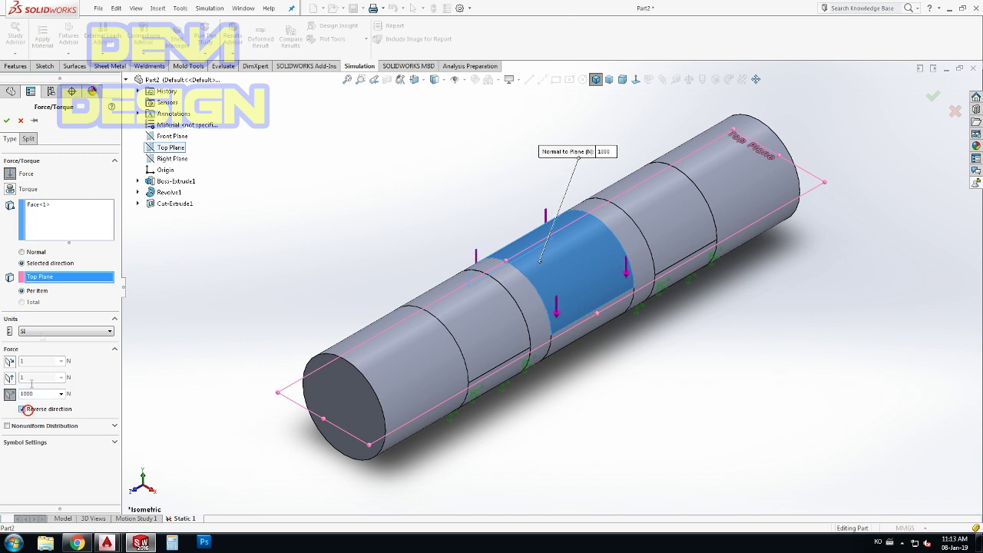
left_click(6, 121)
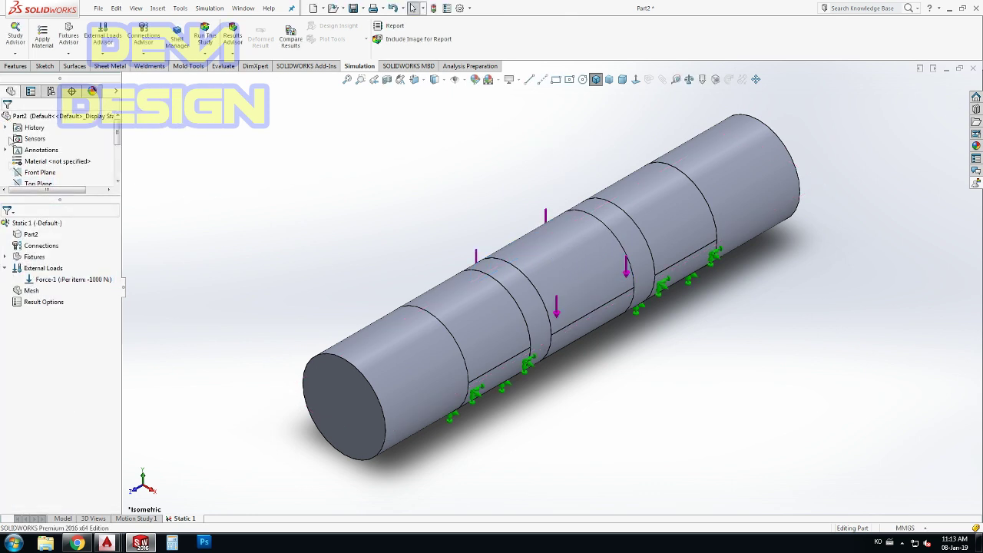
right_click(29, 267)
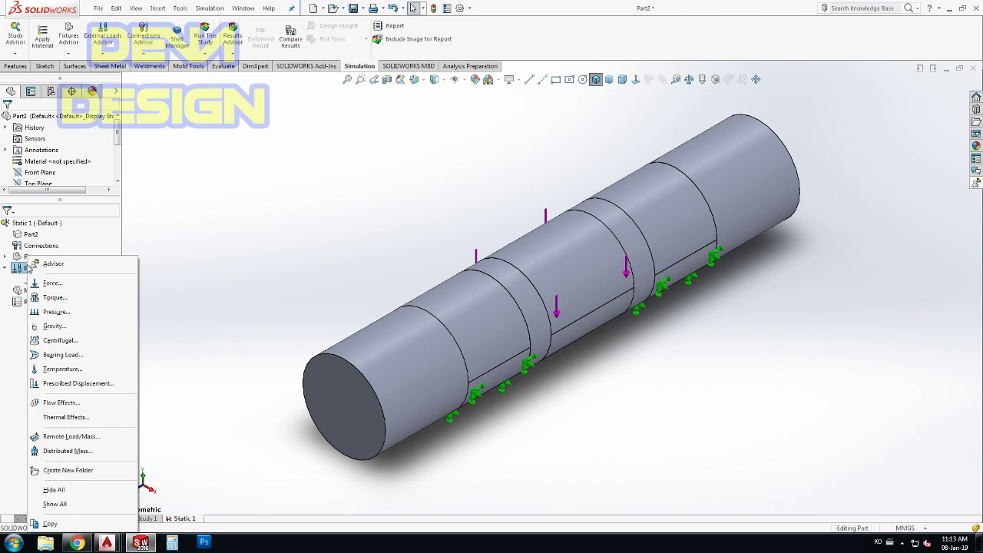
left_click(9, 330)
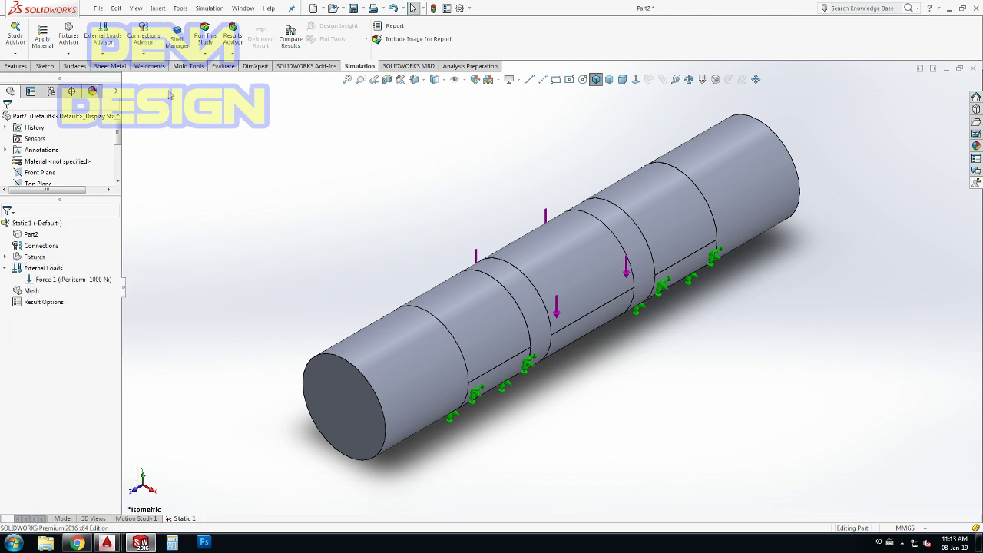
Step: Add 9.81 m/s² gravity normal to the Top Plane as Gravity-1
left_click(111, 56)
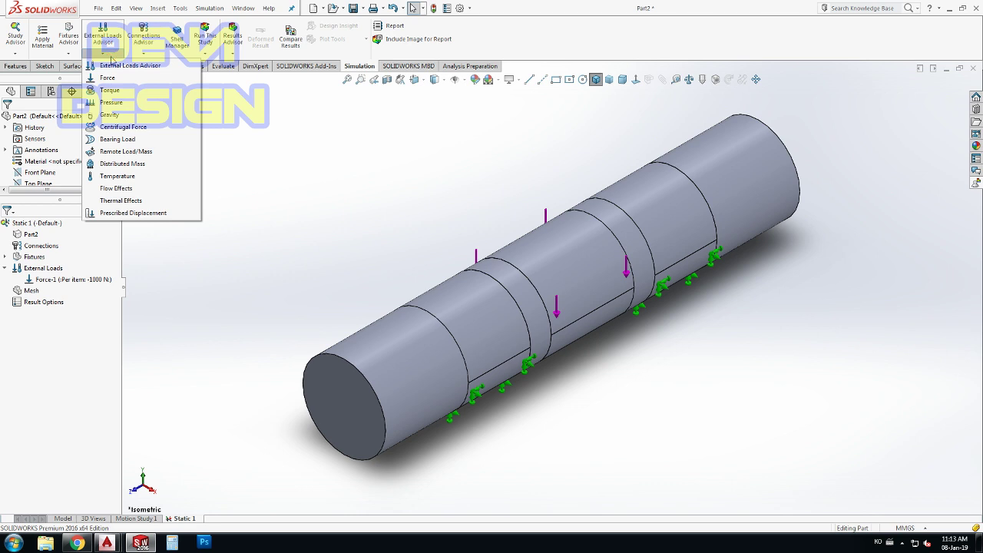
left_click(107, 114)
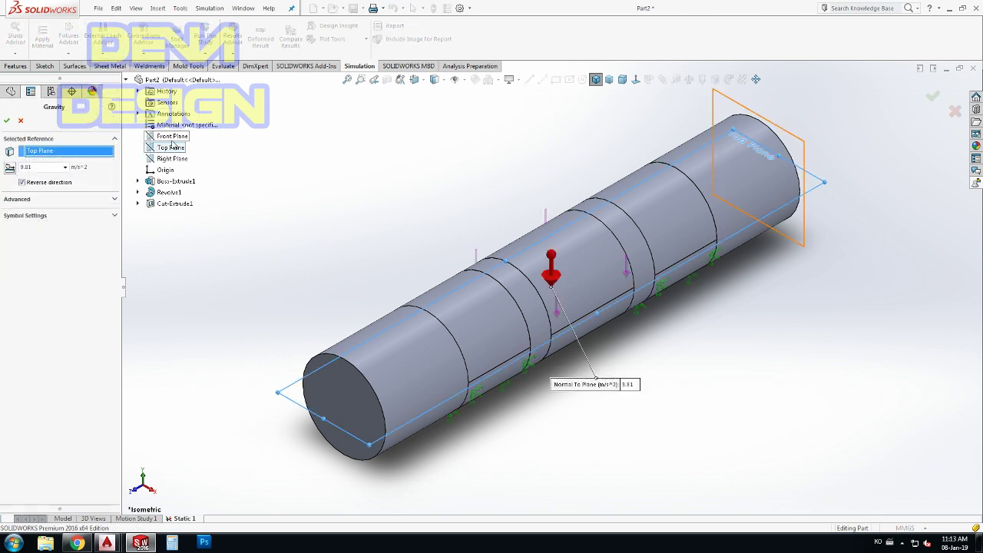
left_click(162, 147)
left_click(162, 147)
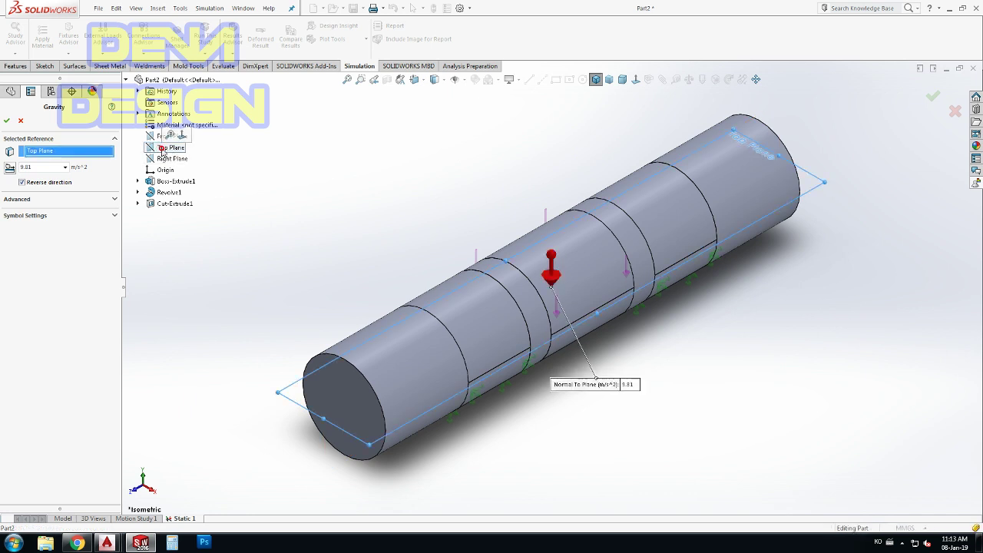
key("Return")
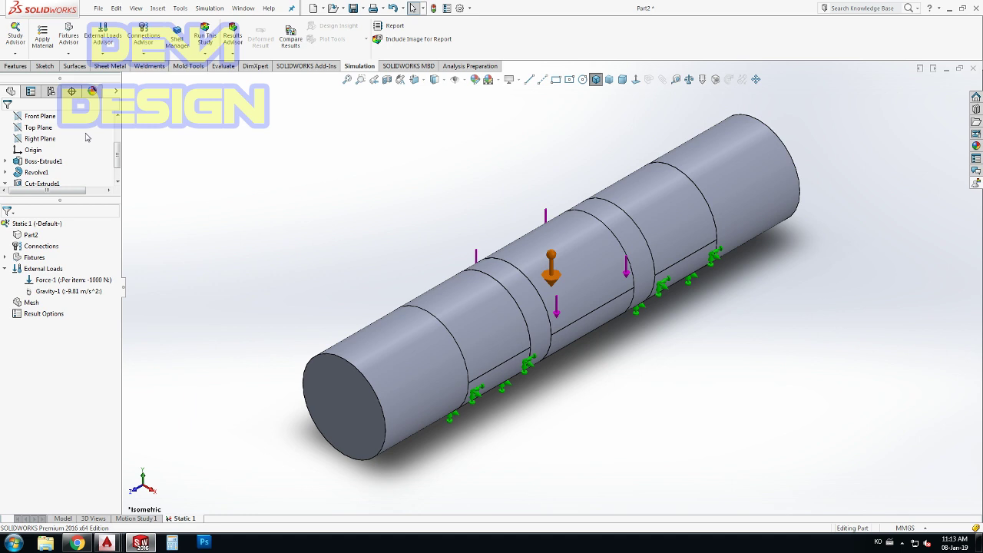
scroll(65, 161, "up", 3)
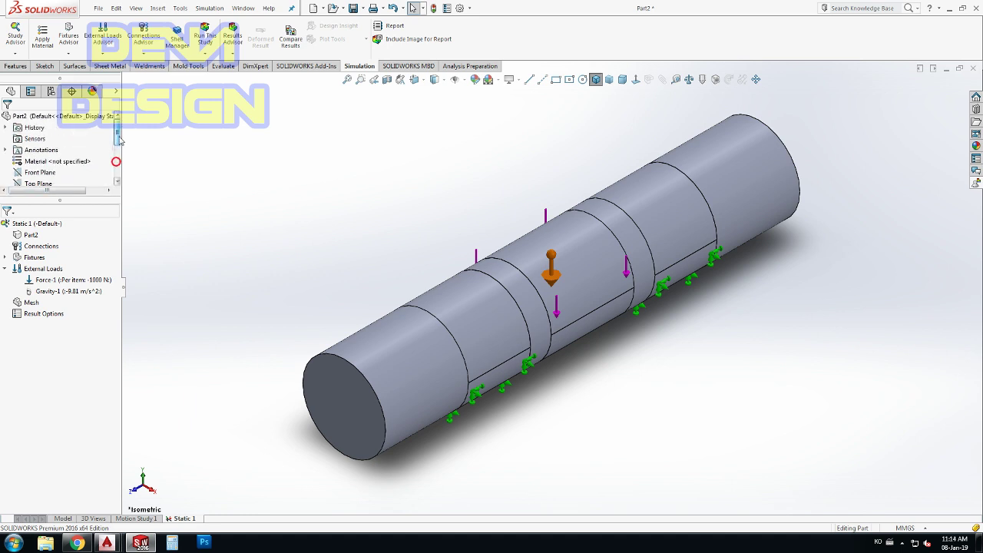
Step: Assign ASTM A36 Steel as the shaft material and open the Shell Manager
right_click(63, 166)
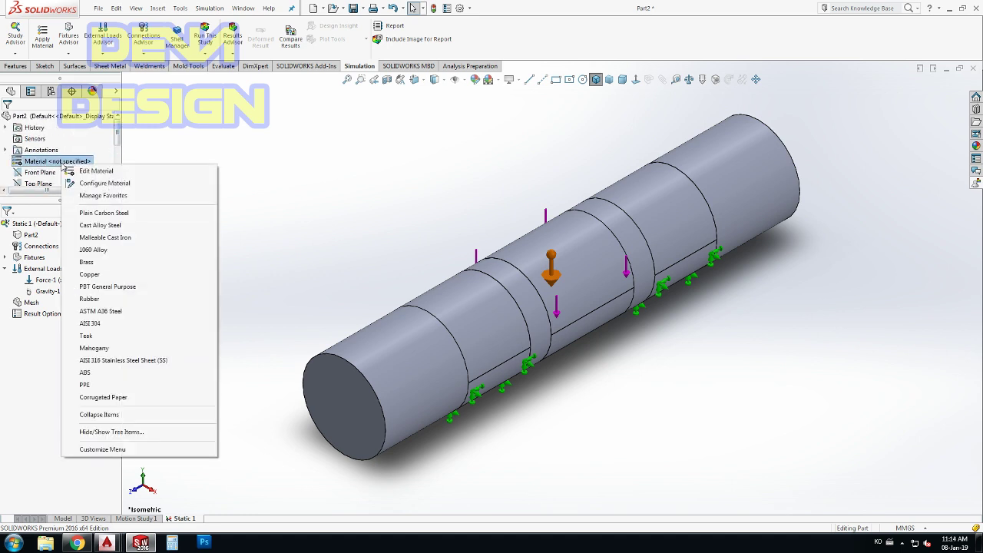
left_click(100, 311)
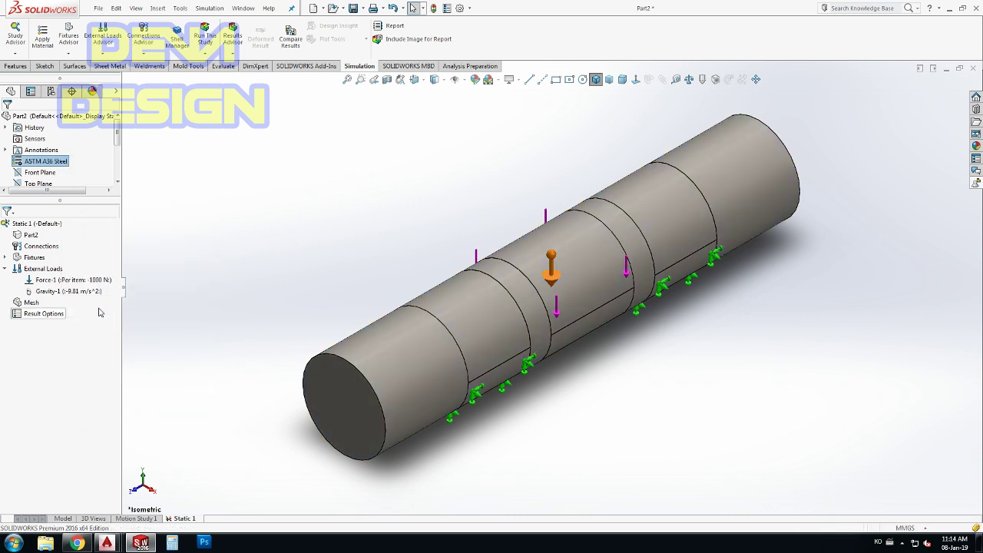
scroll(107, 154, "down", 2)
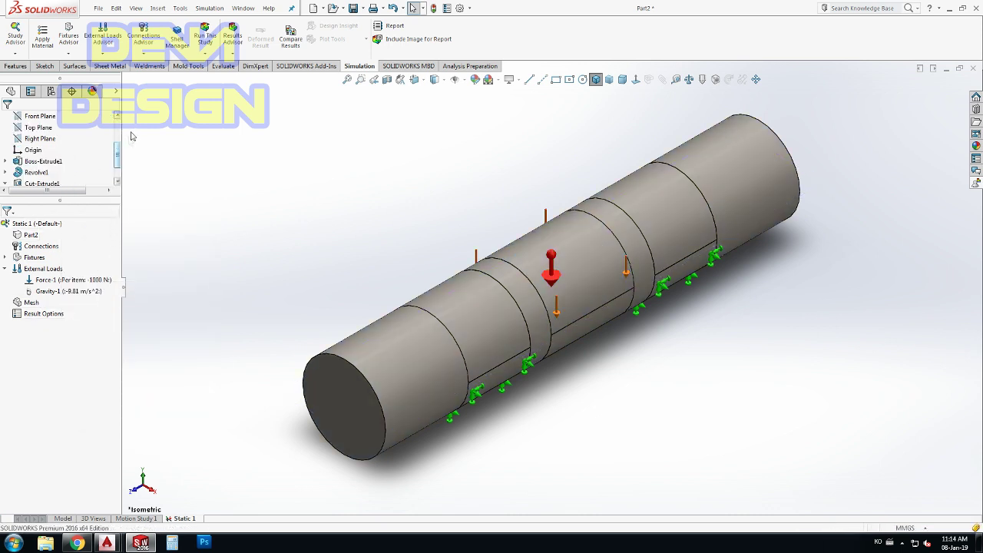
left_click_drag(119, 153, 119, 127)
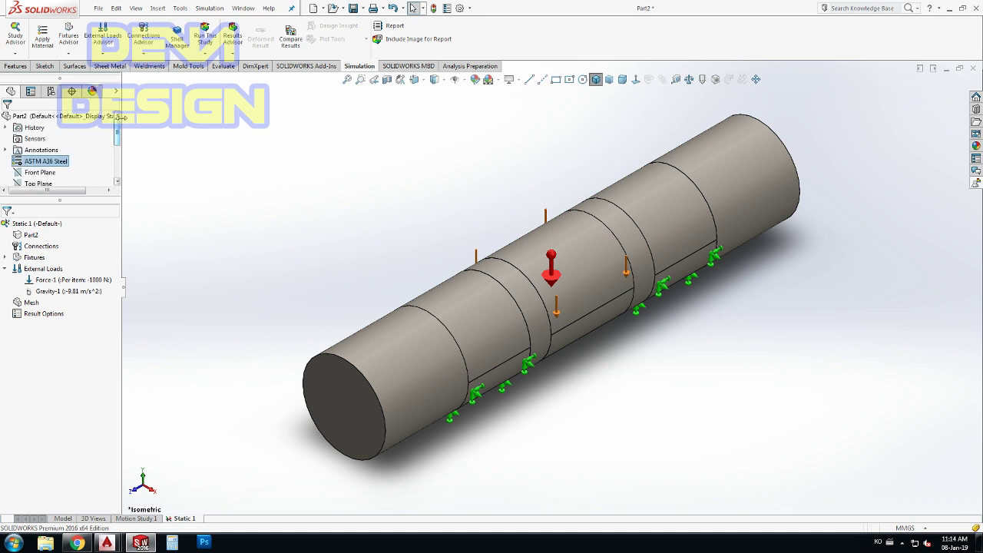
left_click(179, 40)
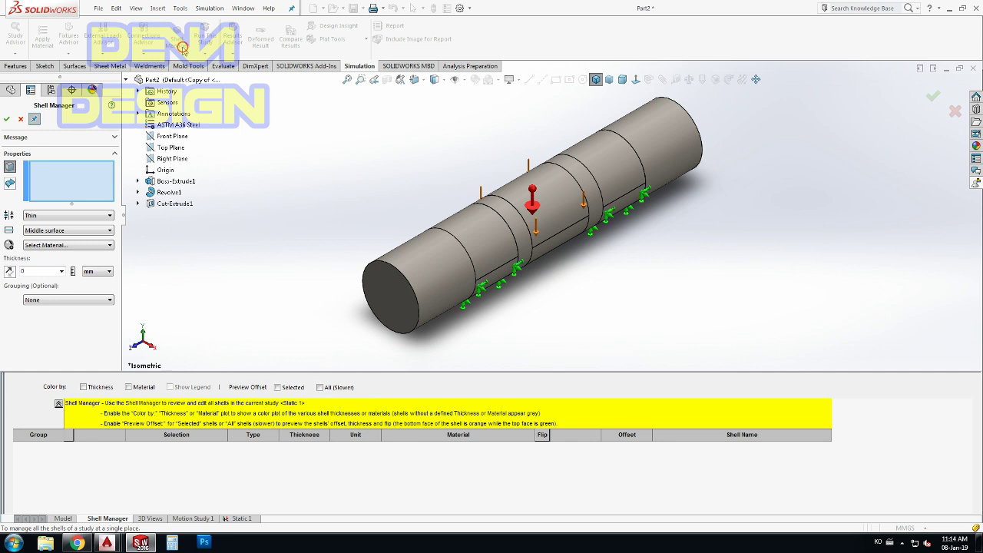
Step: Mesh the shaft at default density and run Static 1 to produce results
left_click(21, 119)
left_click(201, 53)
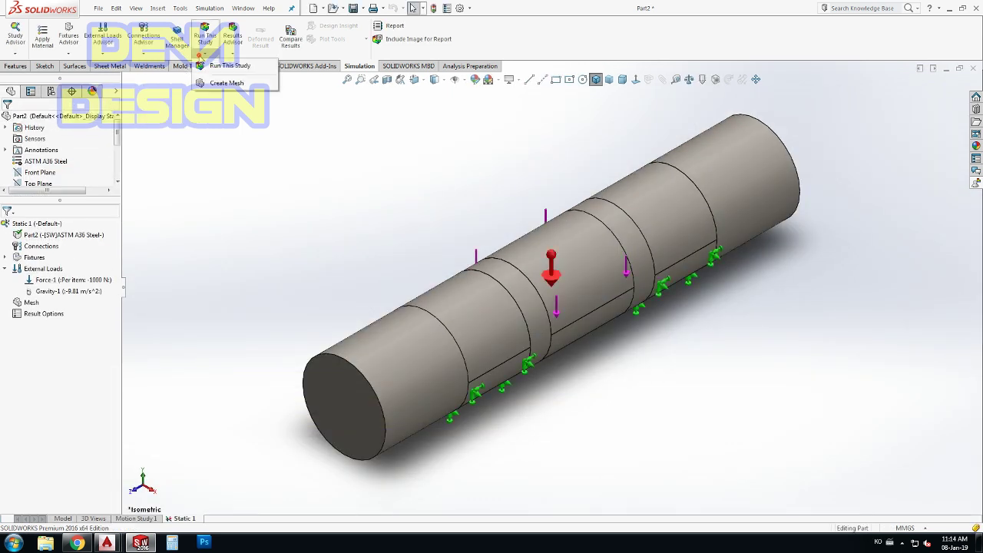
left_click(204, 84)
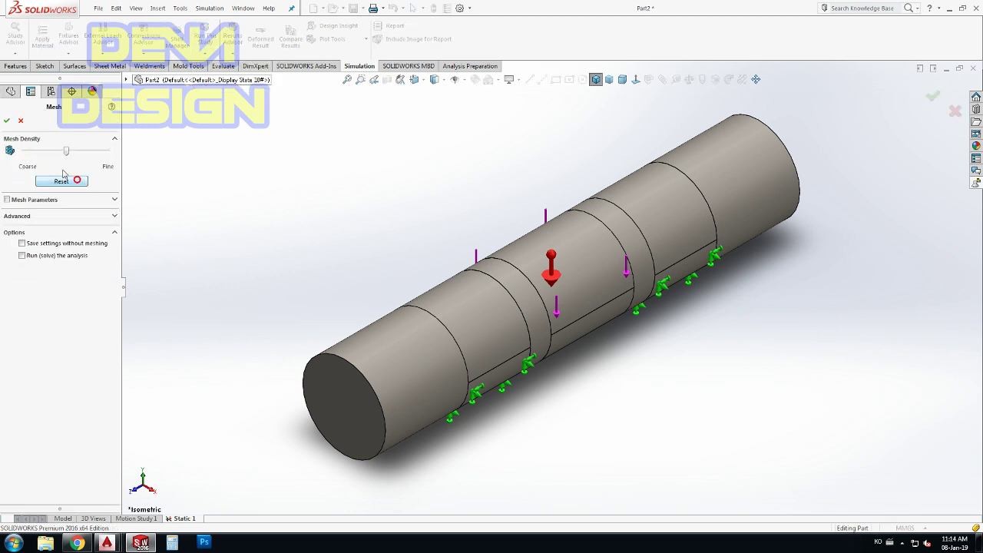
left_click(6, 121)
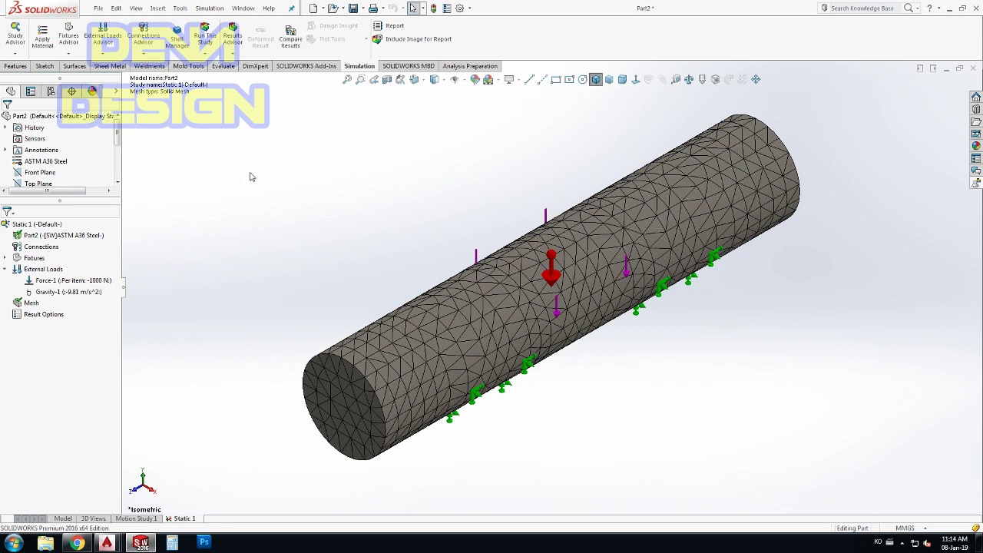
left_click(205, 35)
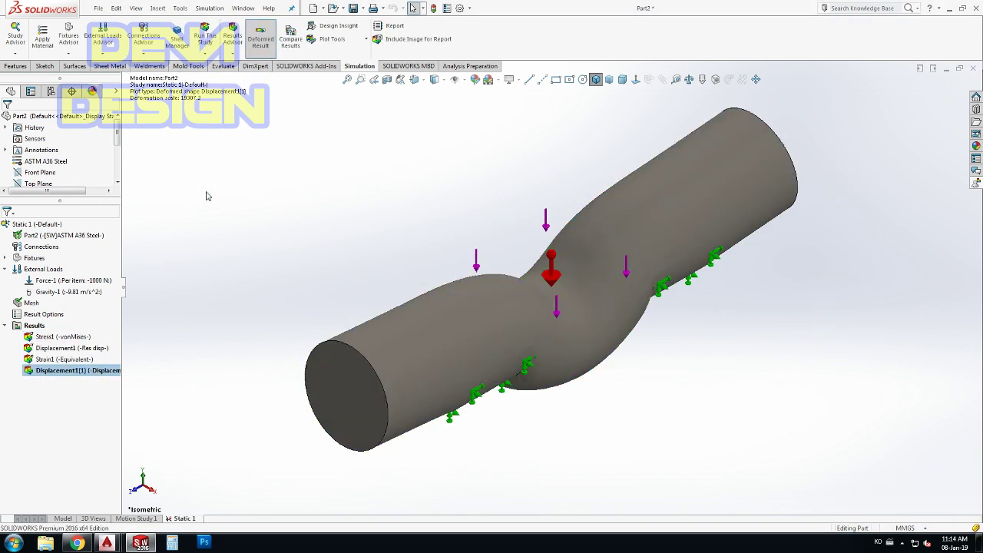
Step: View the Stress1, Displacement1, Strain1 and Displacement1(1) plots, ending on URES displacement
double_click(71, 337)
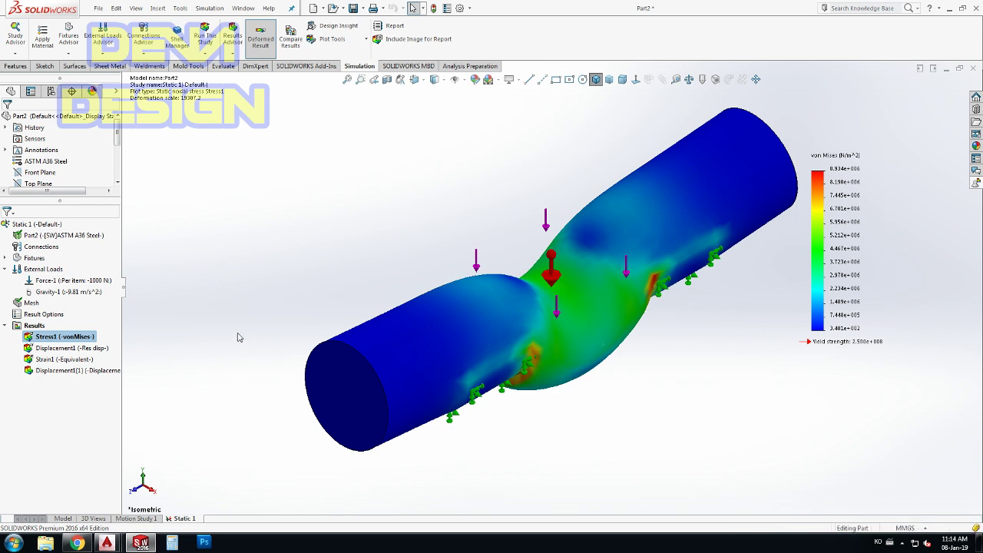
double_click(70, 347)
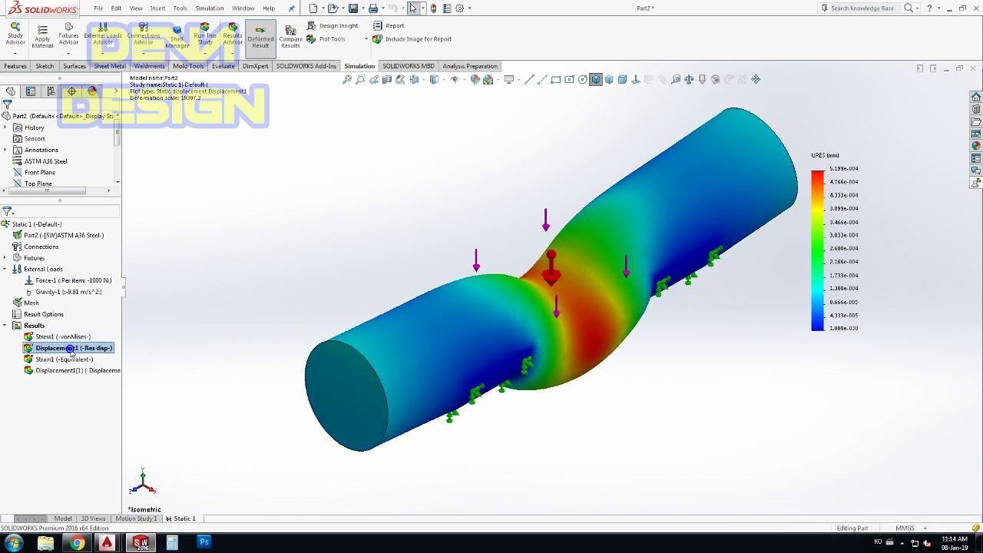
double_click(69, 360)
left_click(70, 359)
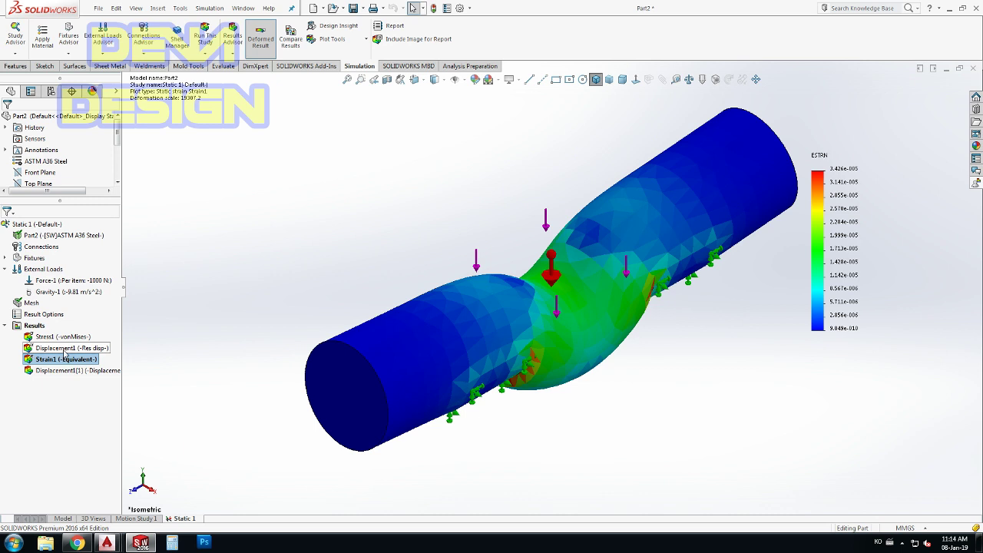
double_click(66, 371)
left_click(61, 348)
double_click(62, 349)
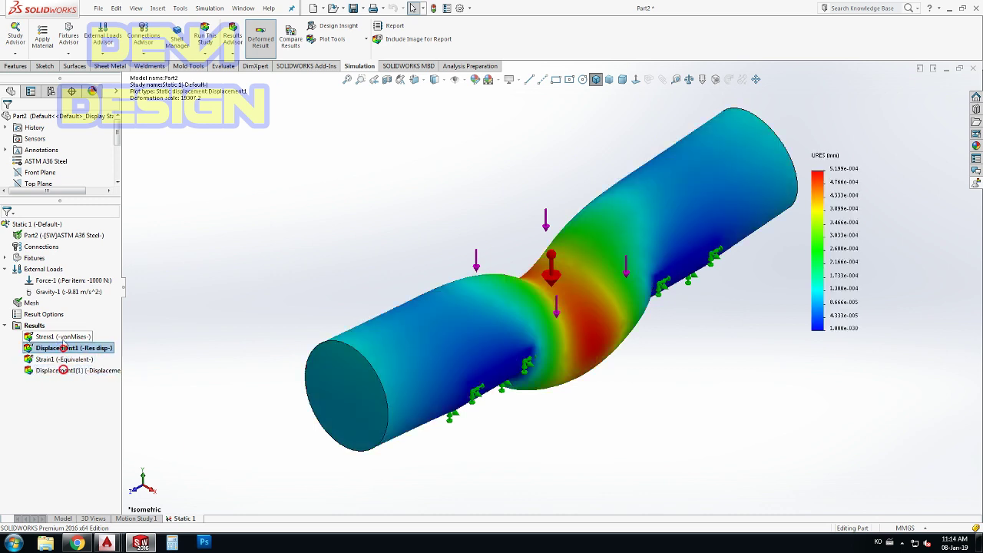
right_click(75, 282)
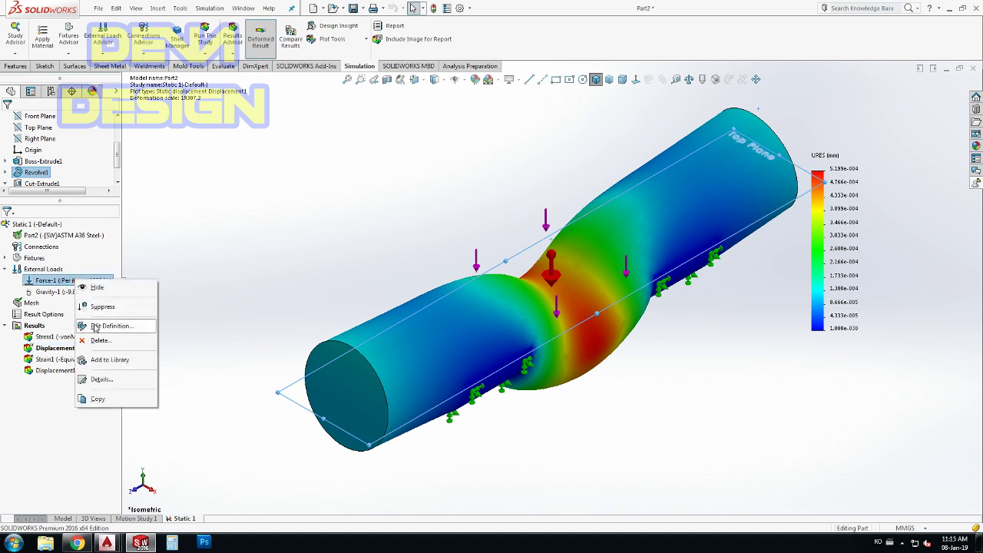
Step: Change Force-1 to 3000 N and re-solve Static 1
left_click(108, 326)
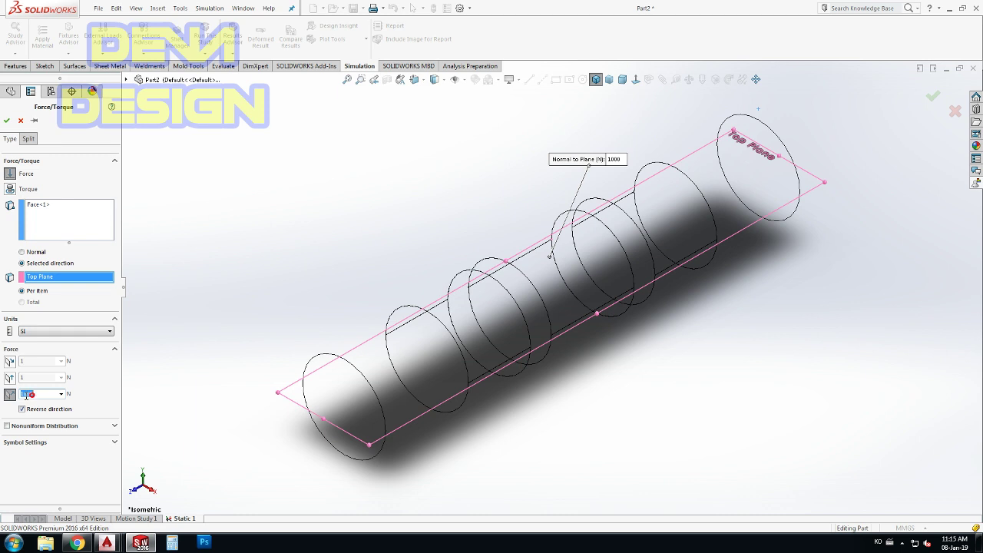
double_click(25, 394)
left_click(6, 120)
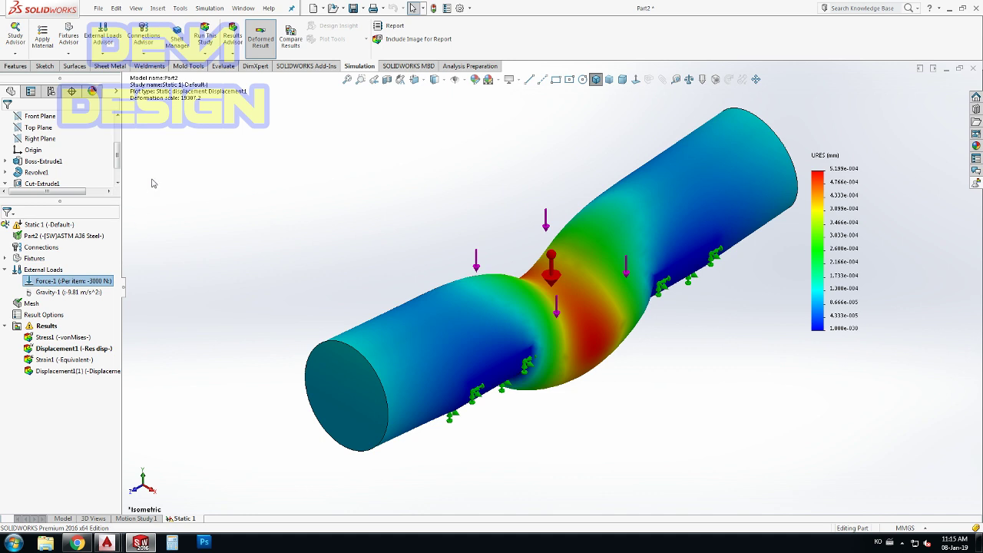
left_click(204, 39)
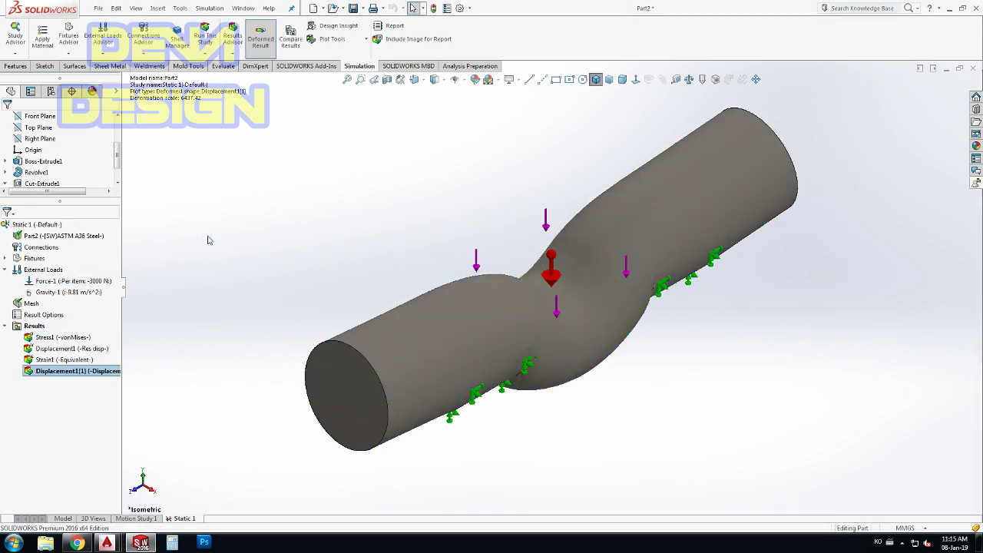
Step: Compare the stress, displacement and strain plots, returning to von Mises stress peaking at 2.679e+007 N/m^2
double_click(78, 338)
left_click(78, 339)
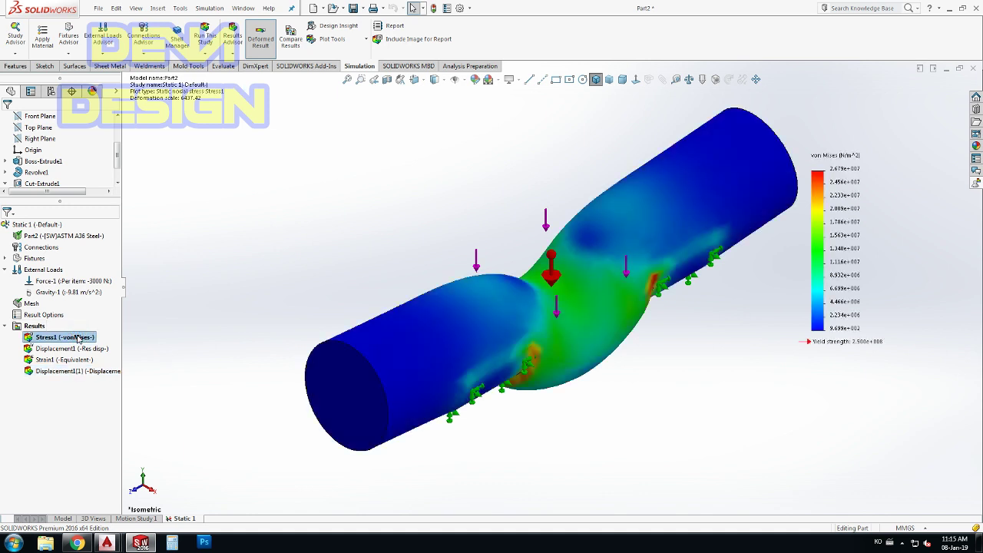
double_click(73, 350)
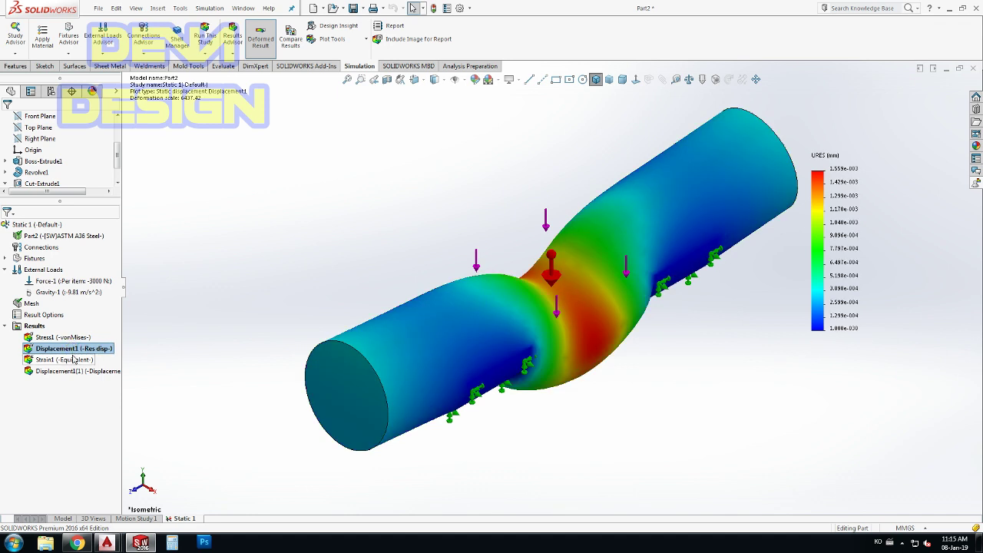
double_click(73, 361)
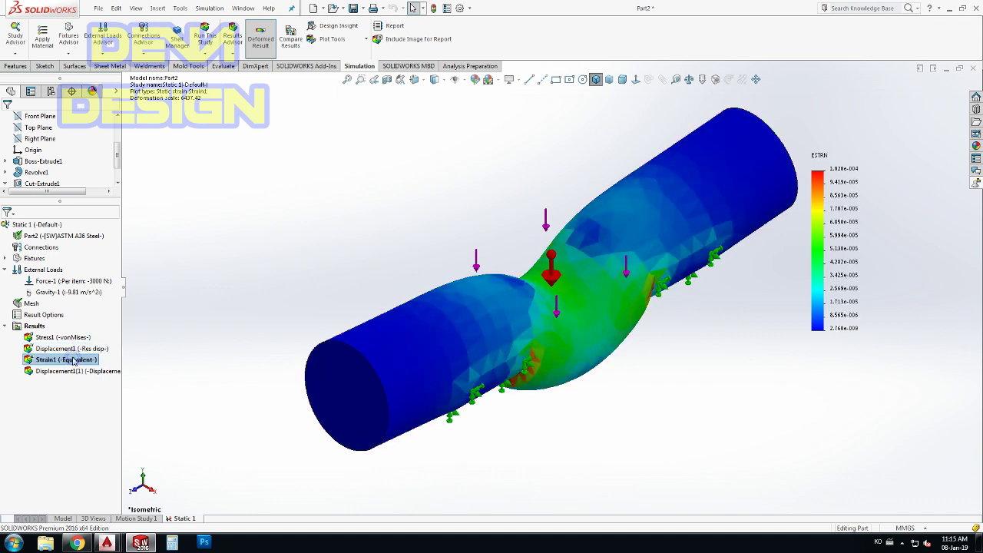
double_click(65, 338)
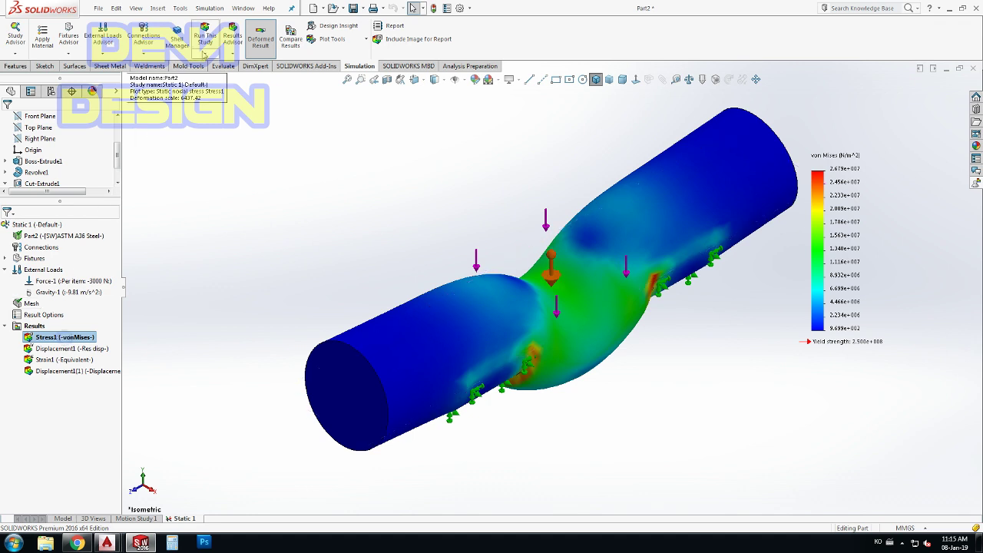
right_click(64, 282)
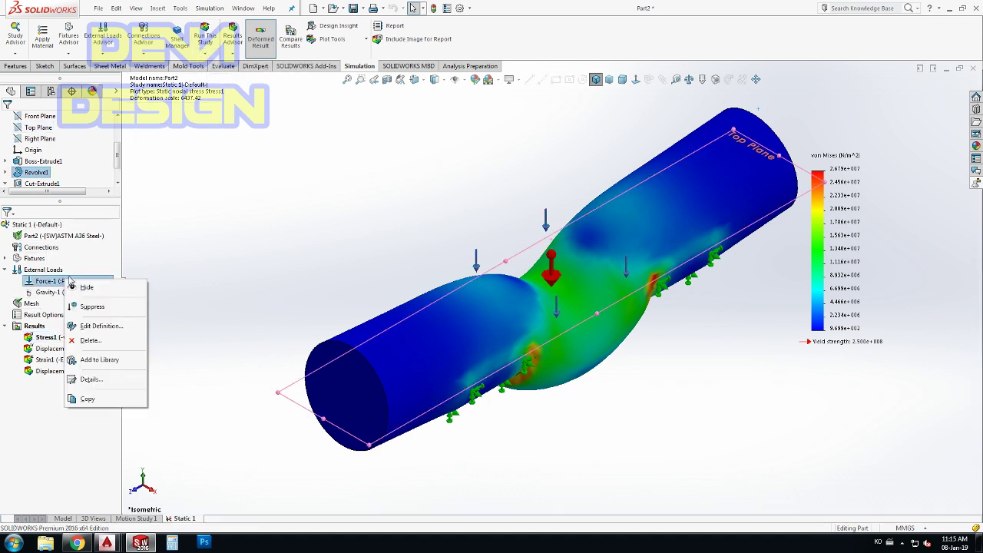
Step: Lower Force-1 to 500 N and re-solve Static 1
left_click(83, 326)
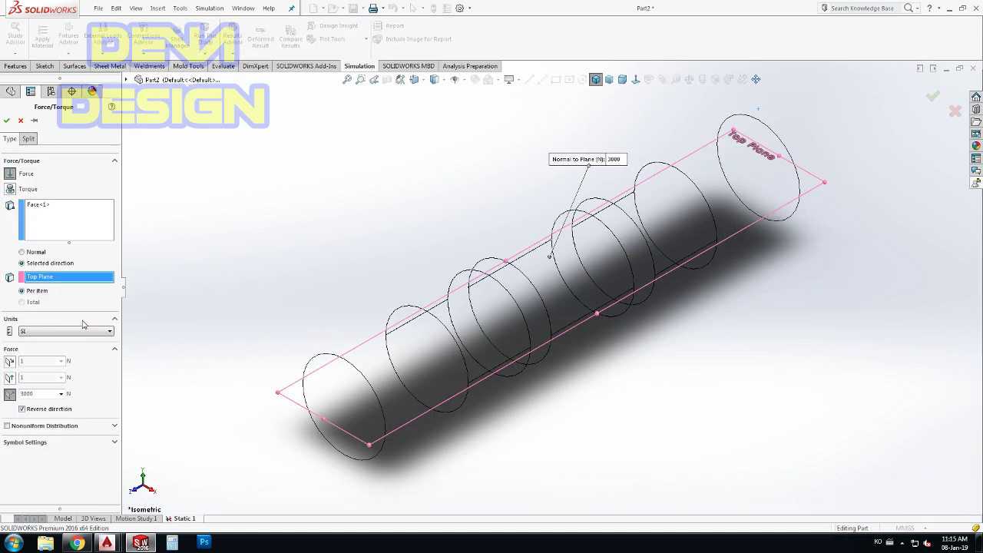
double_click(41, 393)
type("5")
left_click(6, 121)
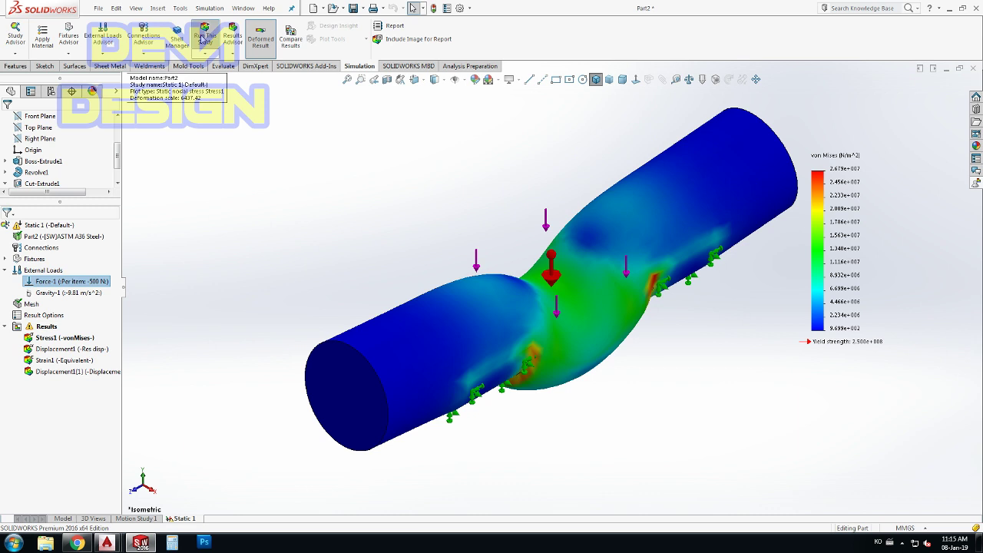
left_click(205, 39)
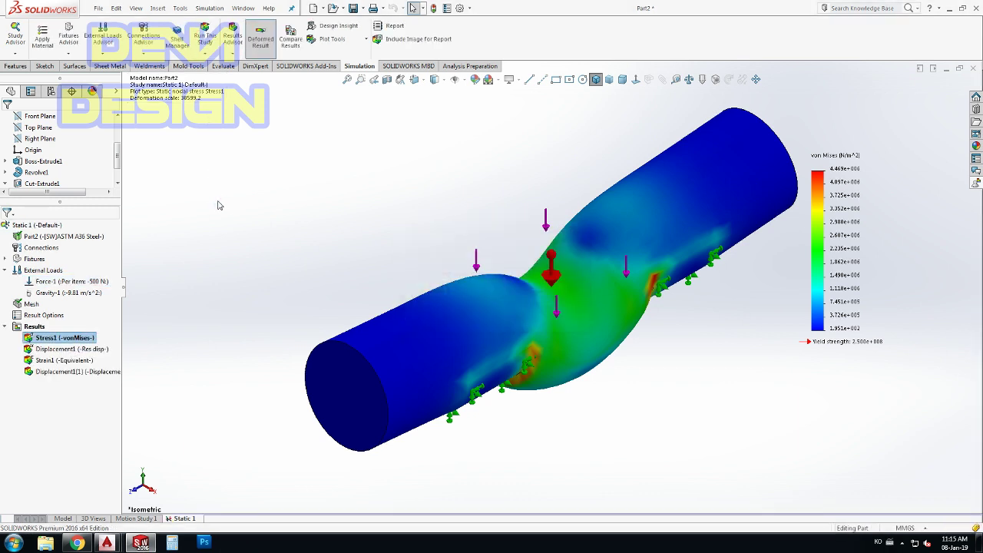
Step: Review the 500 N stress, displacement and strain plots, ending on von Mises stress
double_click(54, 338)
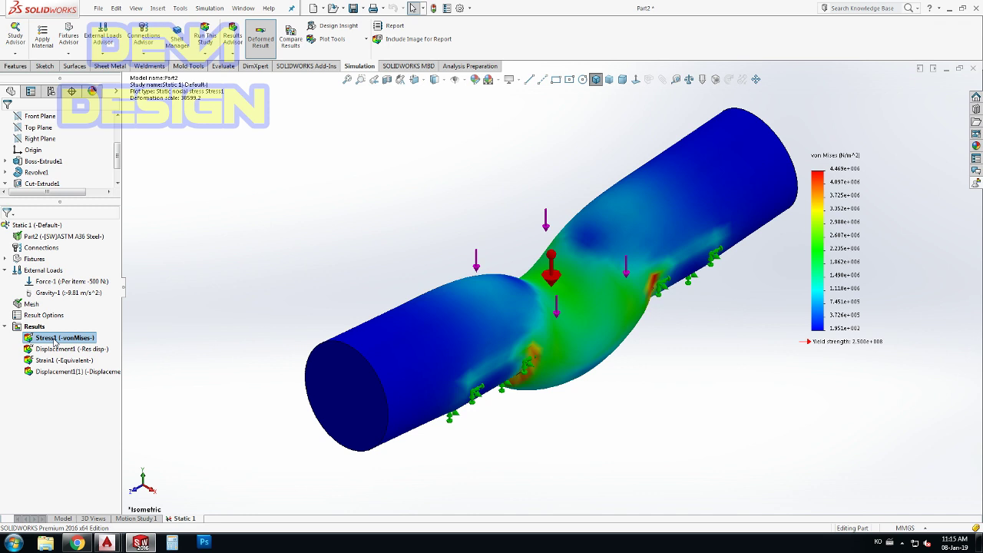
double_click(55, 348)
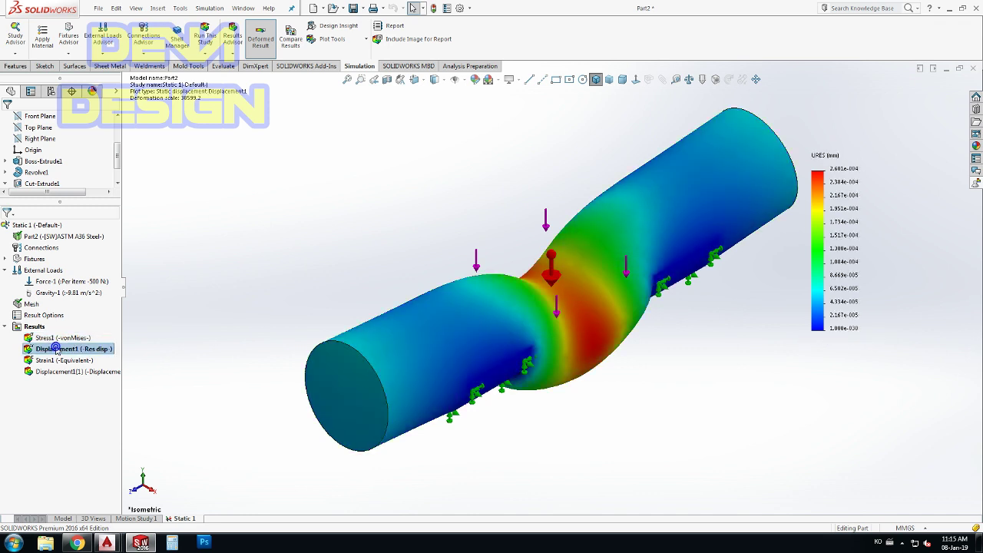
left_click(60, 360)
double_click(60, 360)
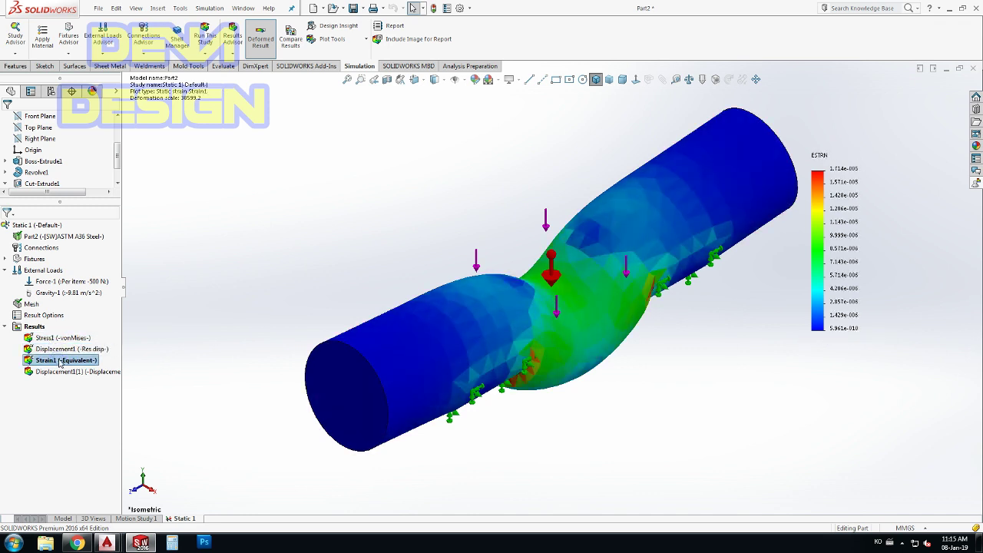
left_click(61, 339)
double_click(61, 338)
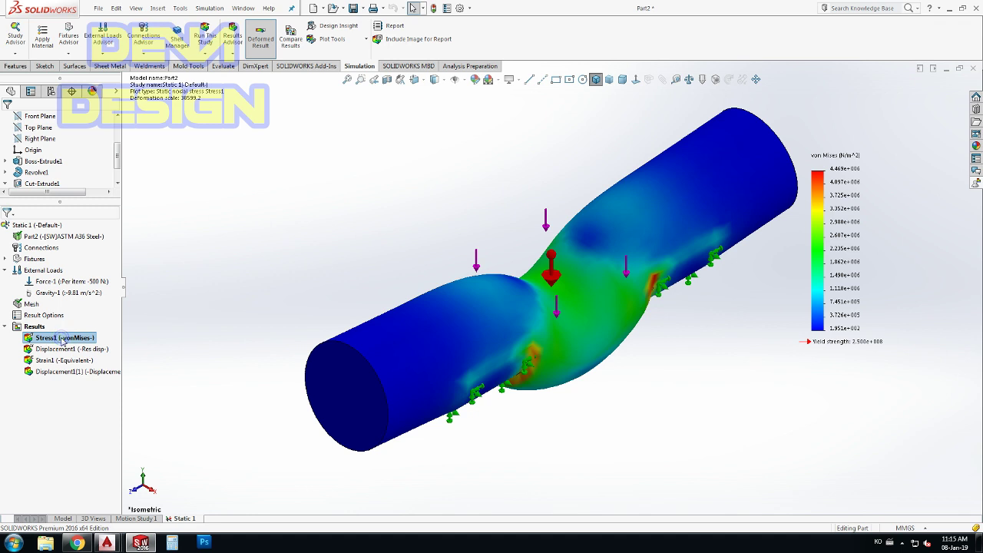
left_click(206, 53)
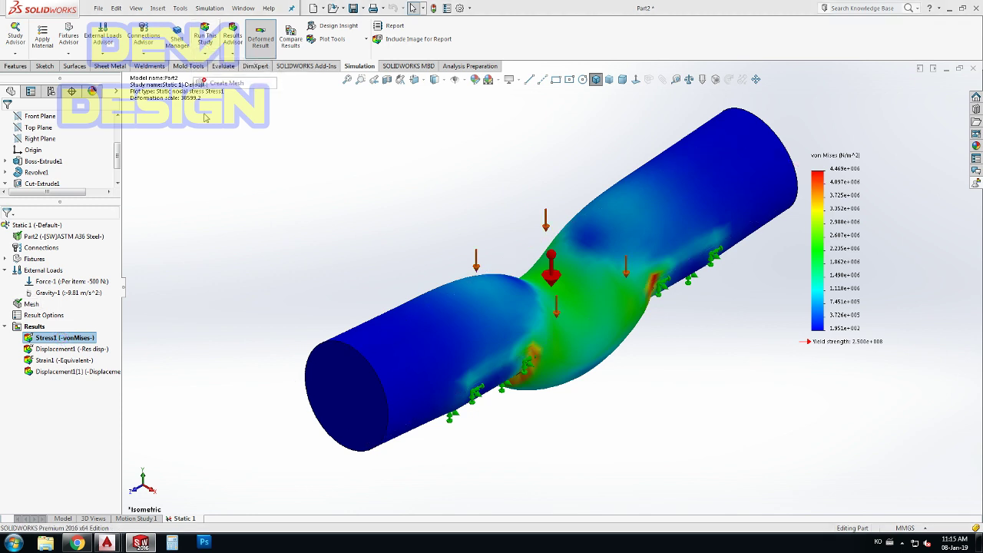
Step: Remesh at default density, re-solve, and view von Mises stress peaking at 7.915e+006 N/m^2
left_click(511, 293)
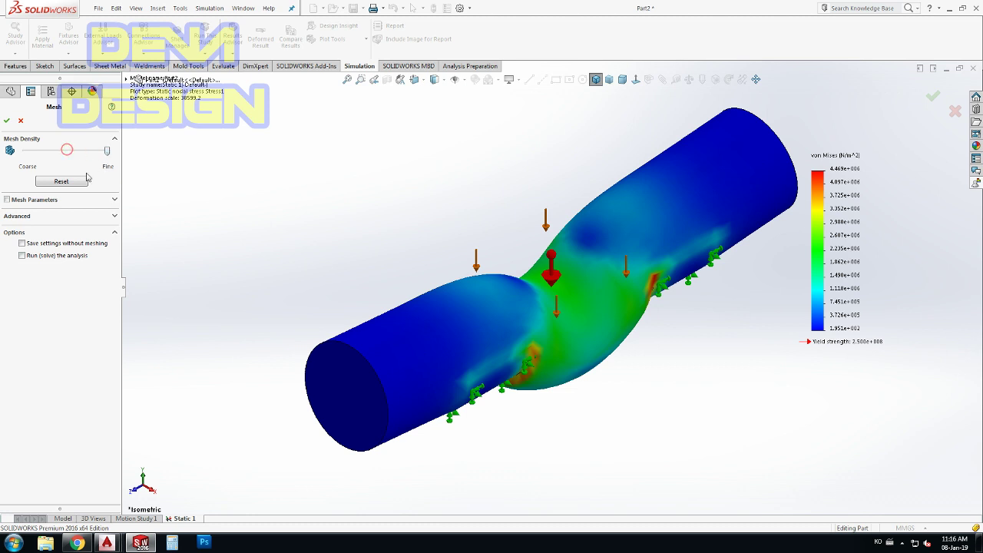
left_click(6, 119)
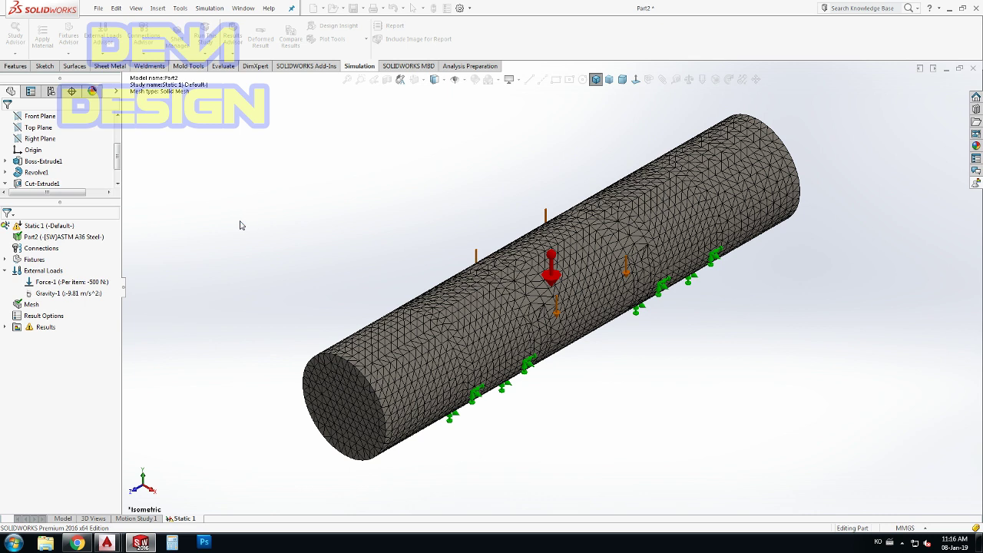
left_click(212, 40)
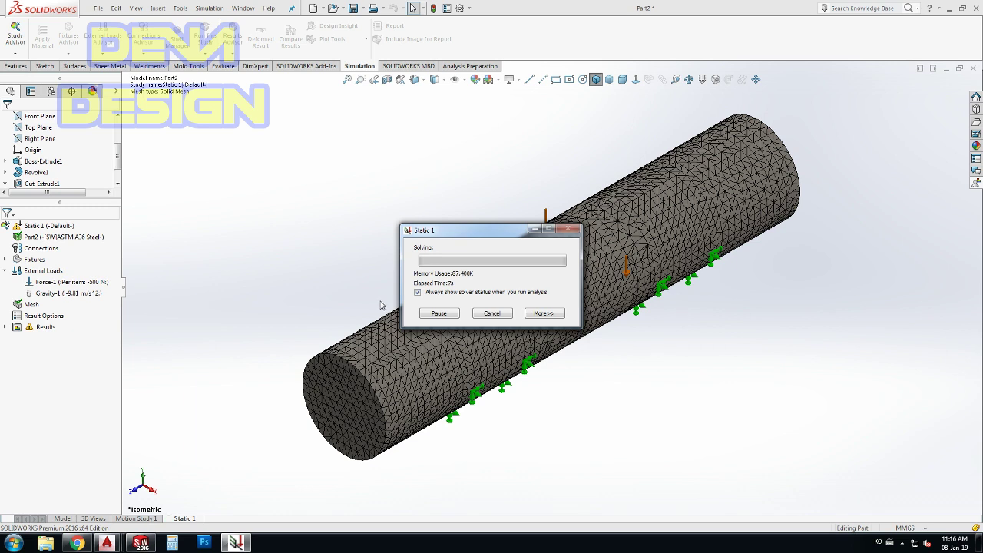
left_click(544, 312)
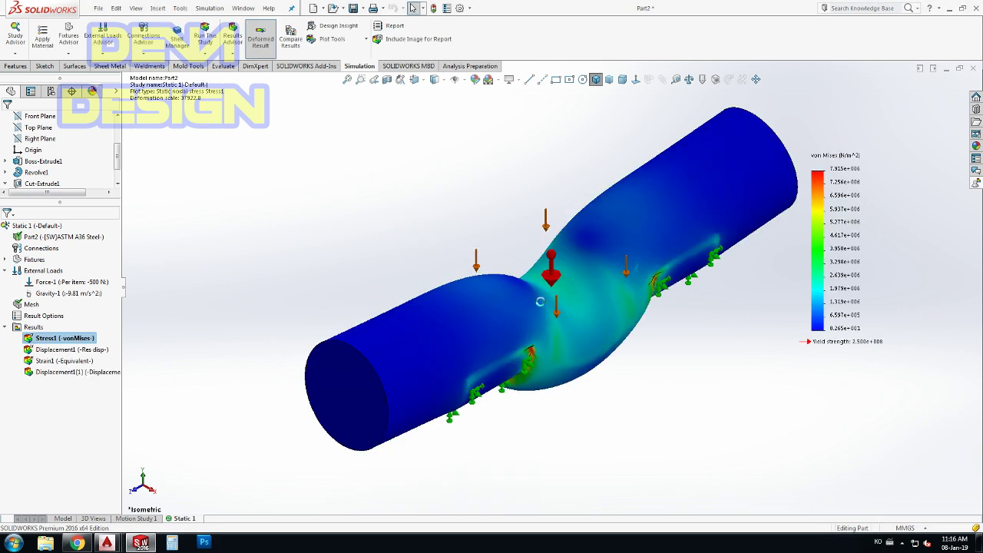
double_click(79, 340)
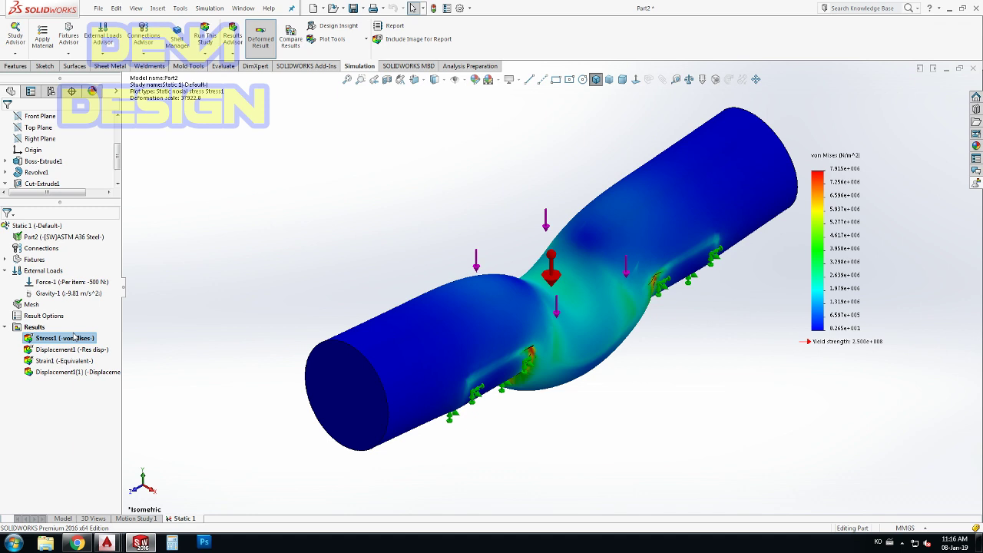
right_click(57, 281)
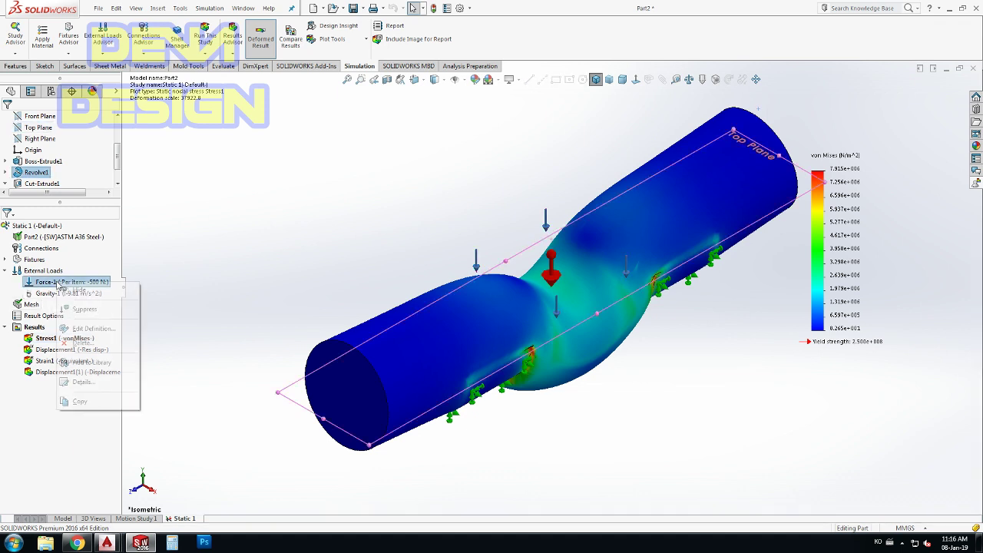
Step: Change the Force-1 load value to 5000 N
left_click(81, 328)
double_click(39, 391)
type("5000")
left_click(6, 121)
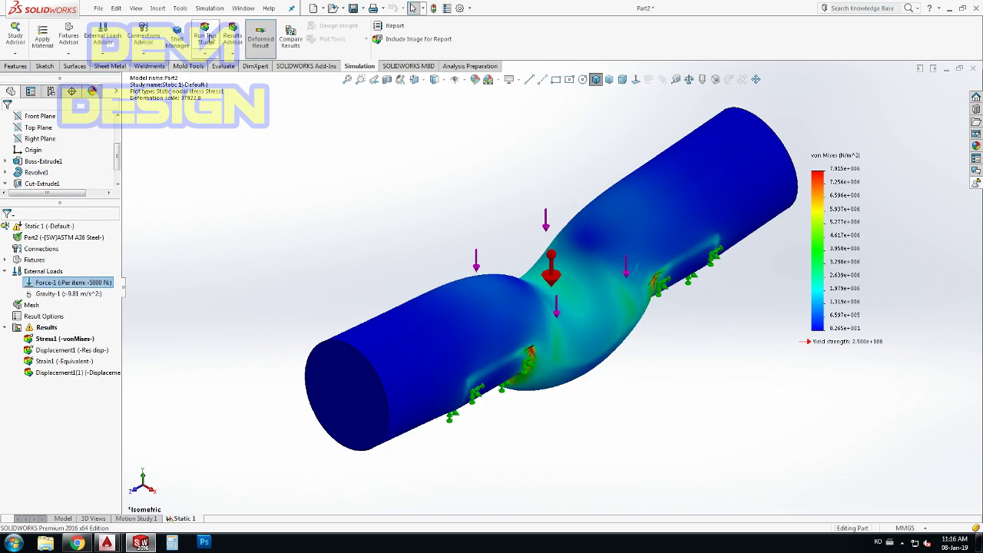
Step: Re-run Static 1 and display the Stress1 von Mises plot, peaking at 7.908e+007 N/m^2
left_click(204, 36)
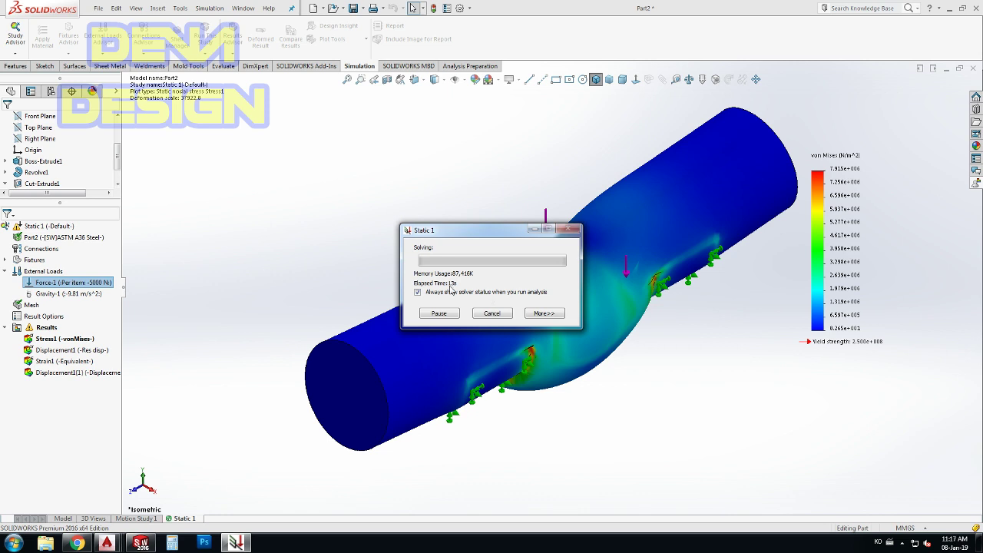
left_click(533, 316)
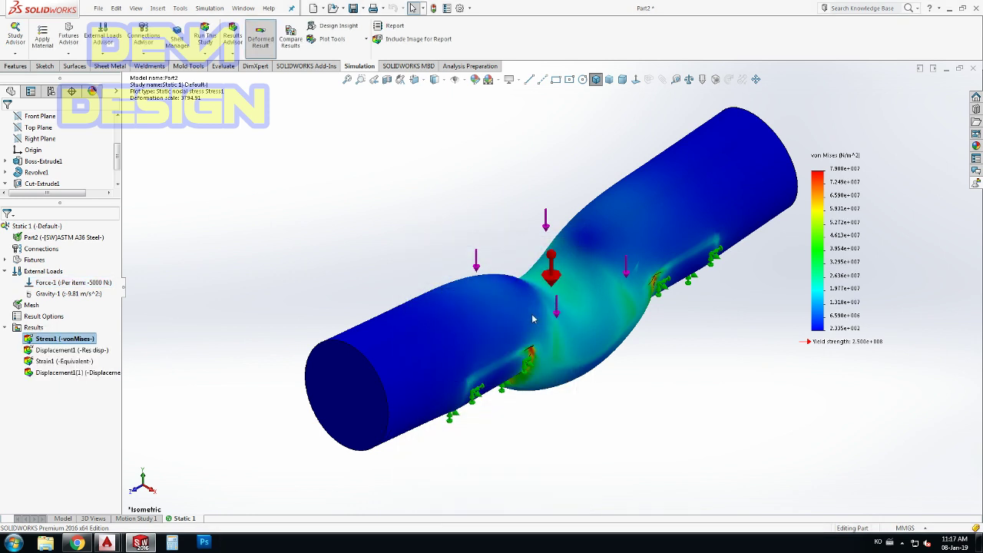
left_click(41, 341)
left_click(41, 341)
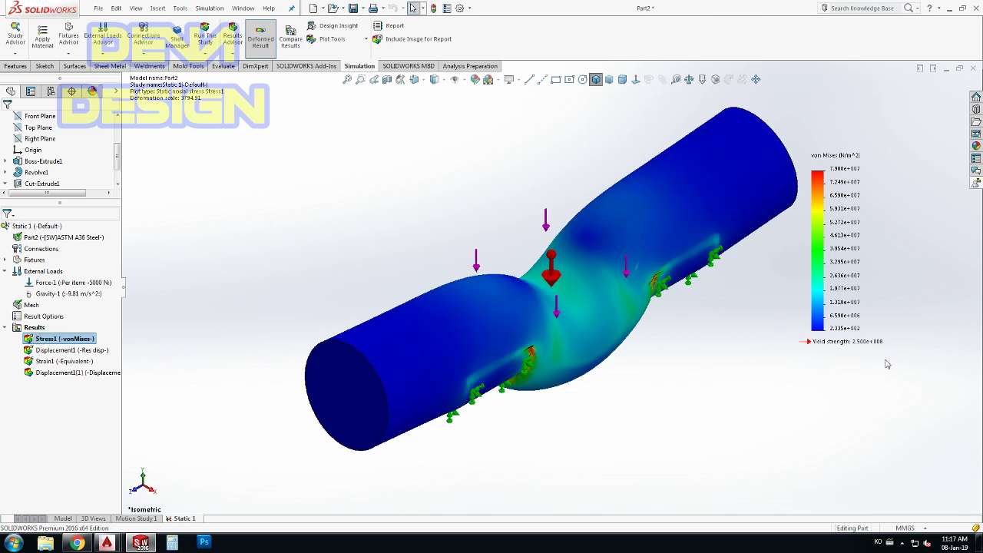